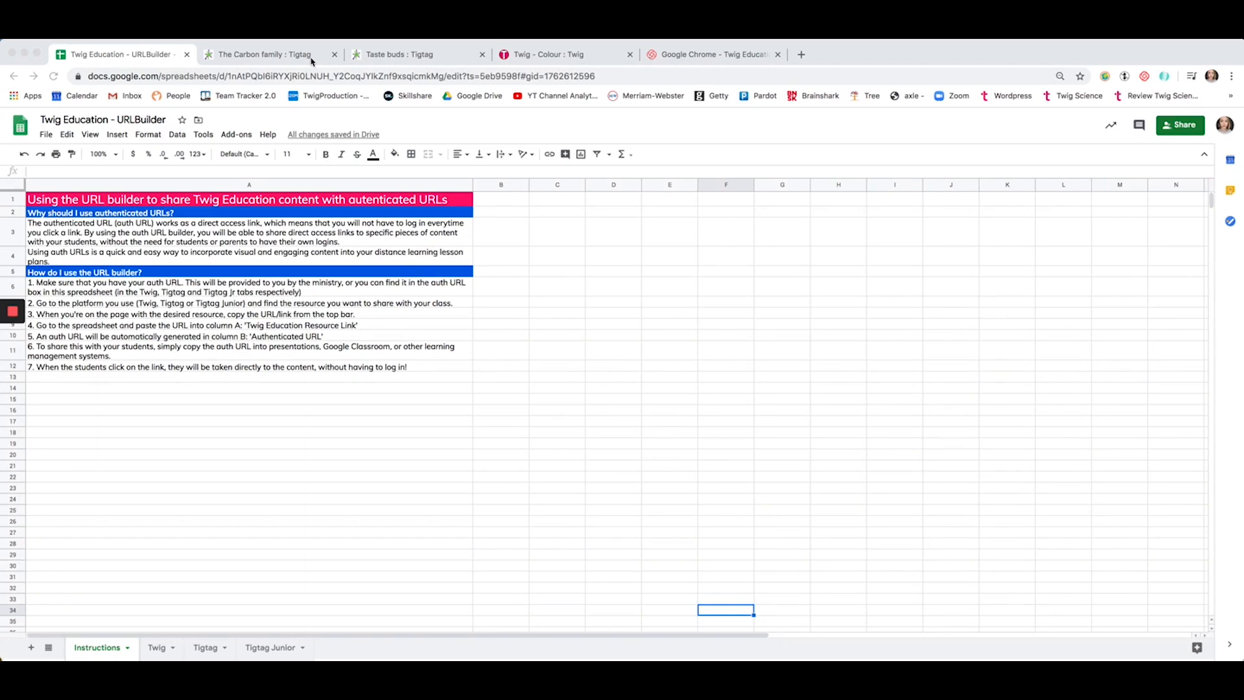
Copy the web address of the Colour film page on Twig.
{"action": "left_click", "coordinate": [561, 57]}
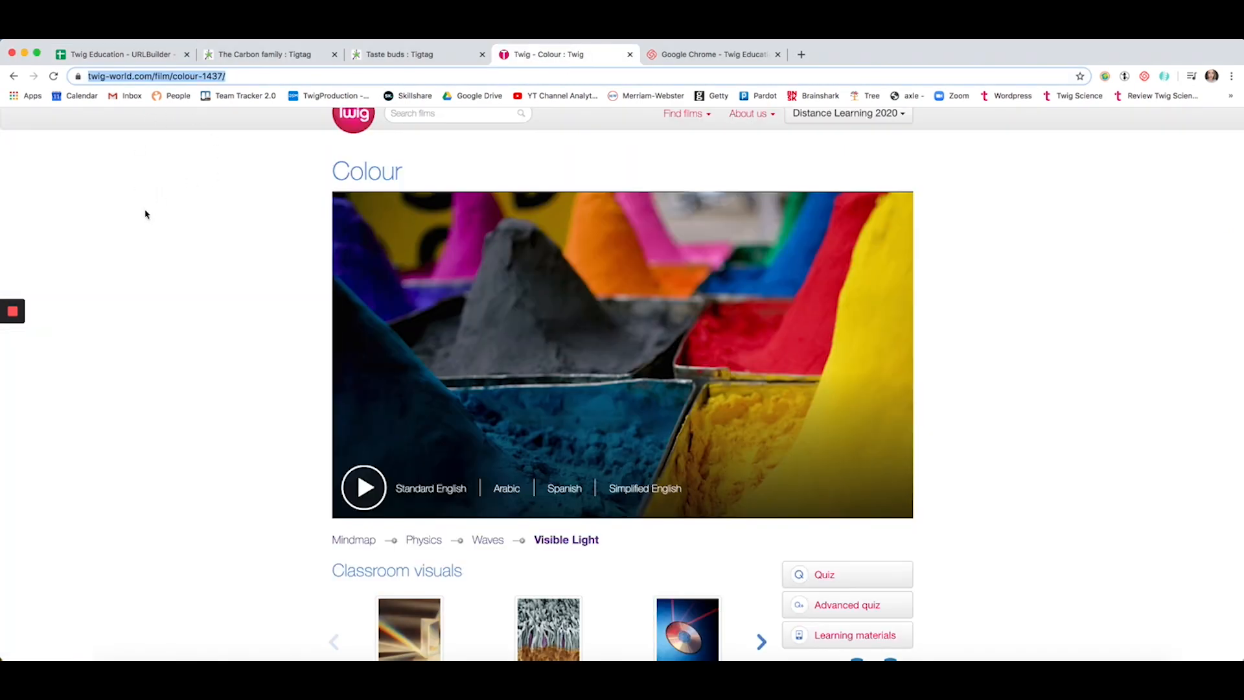
{"action": "left_click", "coordinate": [149, 230]}
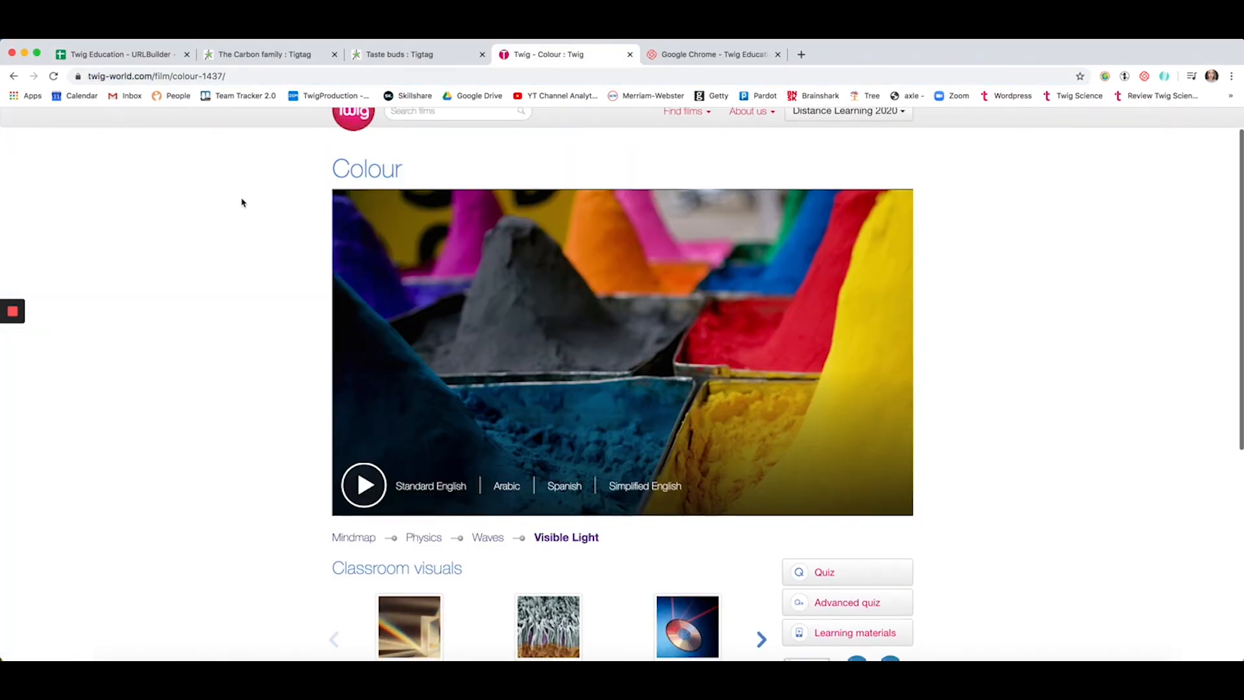
{"action": "scroll", "coordinate": [245, 206], "scroll_direction": "down", "scroll_amount": 1}
{"action": "left_click", "coordinate": [225, 77]}
{"action": "key", "text": "ctrl+c"}
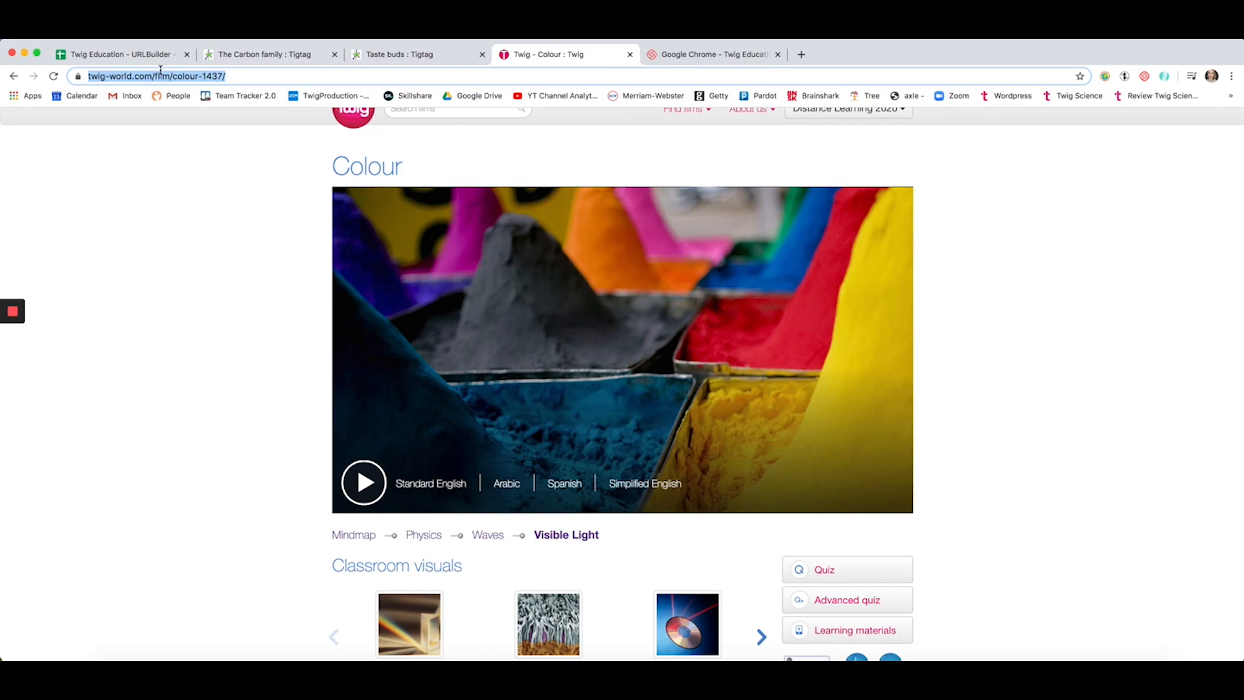
Replace the resource link in cell A21 of the URLBuilder spreadsheet's Twig sheet with the copied Colour film address.
{"action": "left_click", "coordinate": [159, 56]}
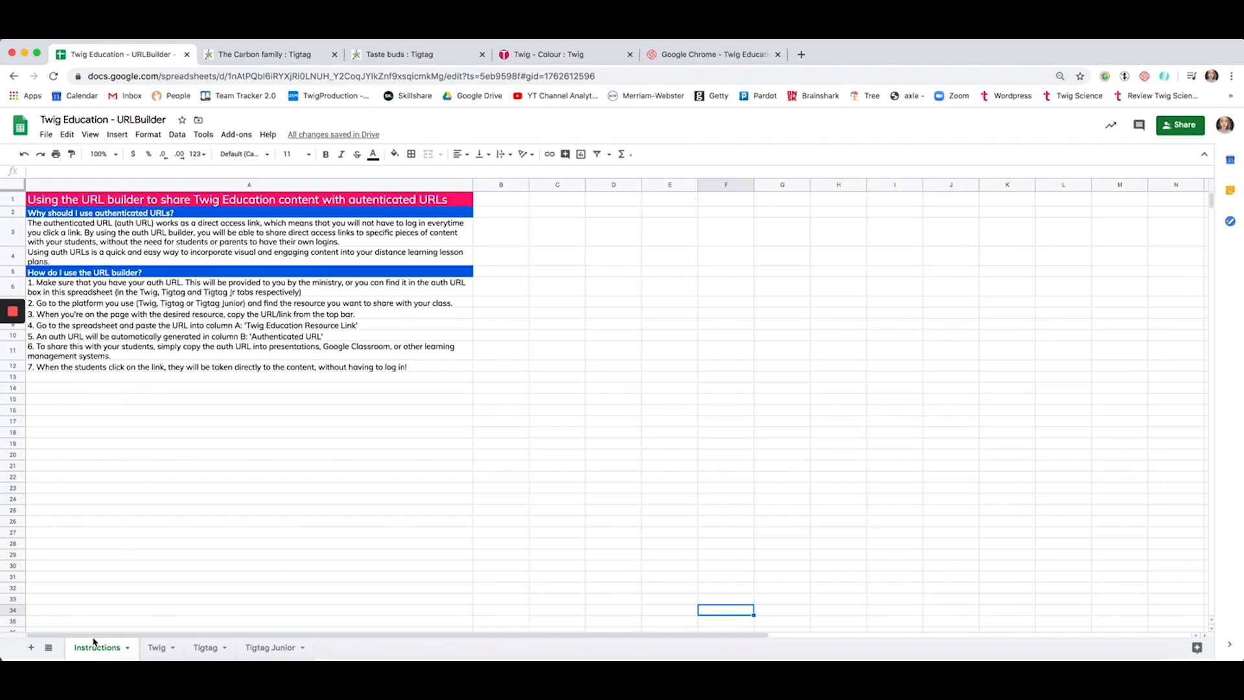
{"action": "left_click", "coordinate": [160, 649]}
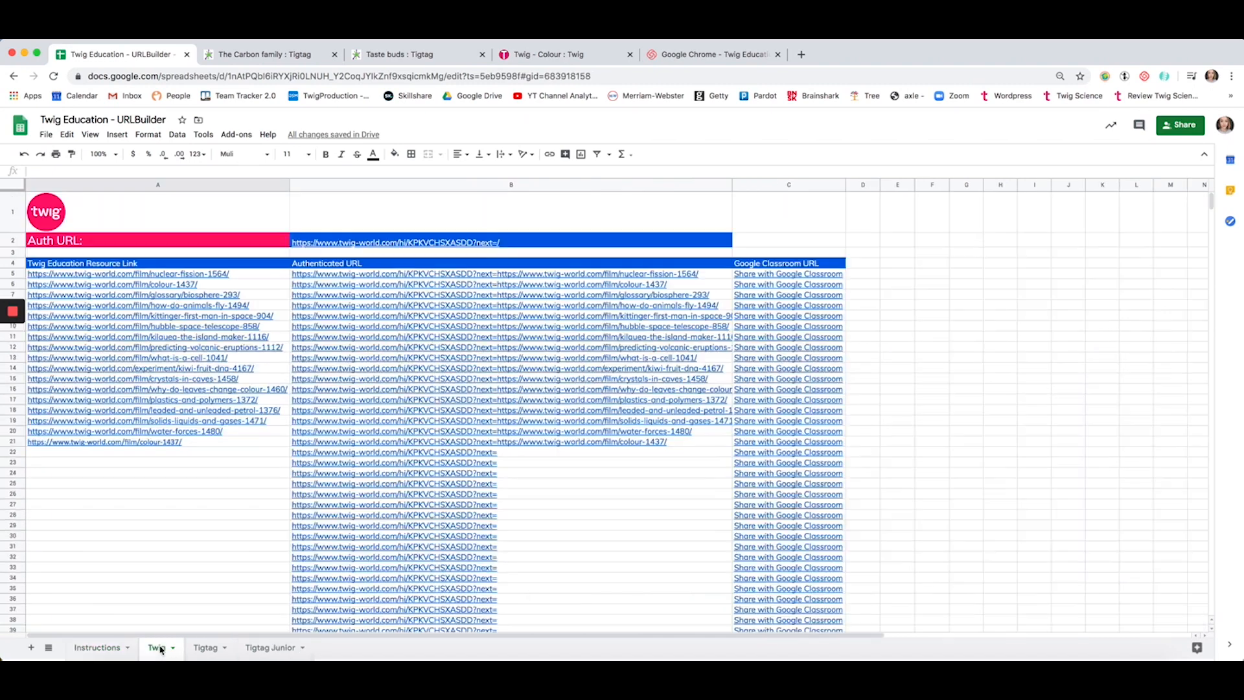
{"action": "left_click", "coordinate": [112, 446]}
{"action": "key", "text": "Delete"}
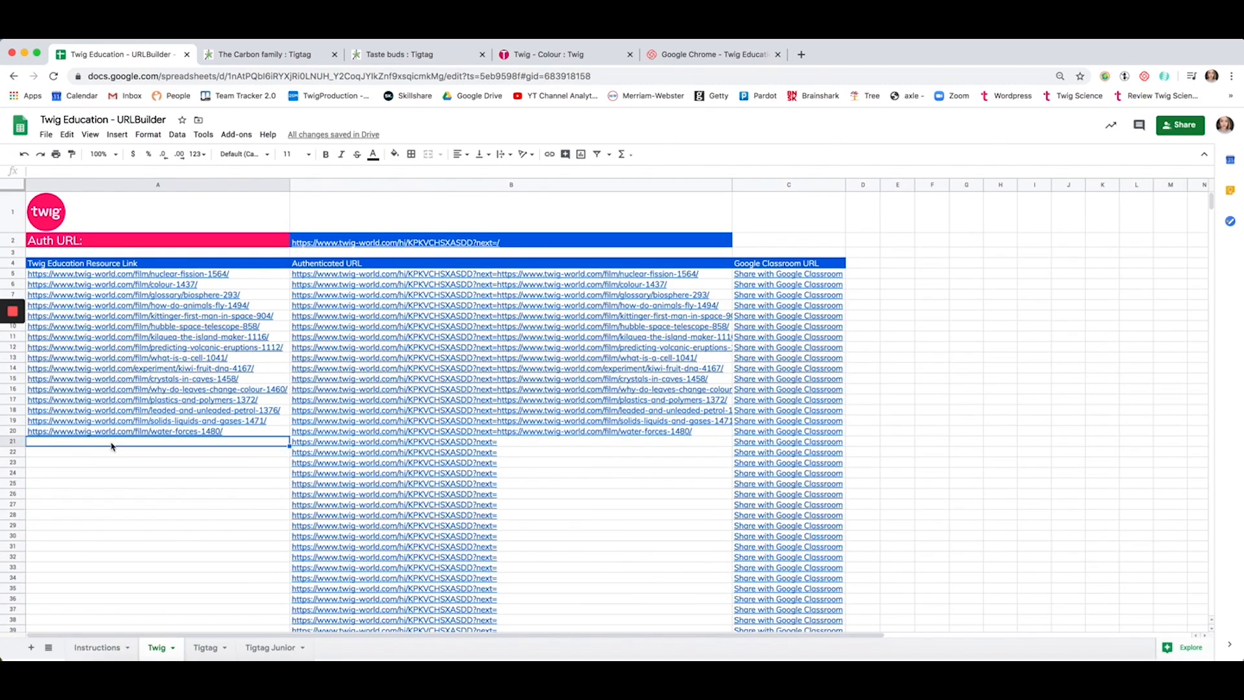
{"action": "key", "text": "ctrl+v"}
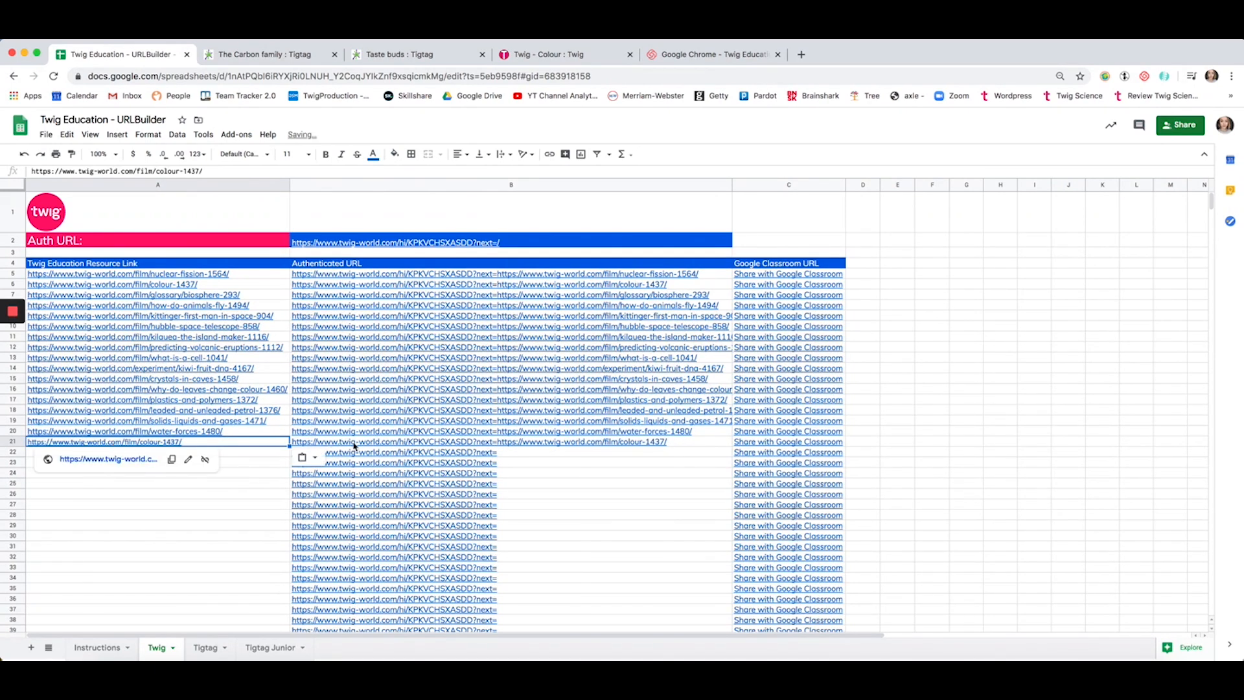
Check the authenticated URL for the Colour film in row 21 and open its Google Classroom sharing link.
{"action": "mouse_move", "coordinate": [359, 445]}
{"action": "left_click", "coordinate": [412, 446]}
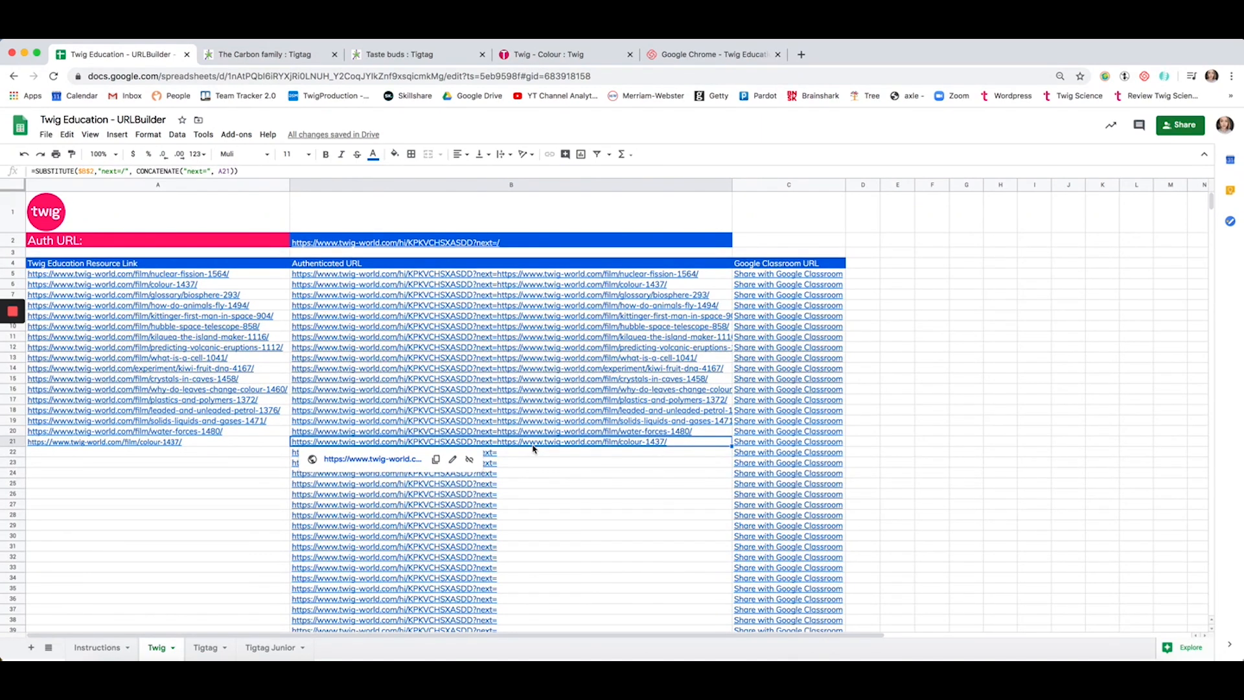
{"action": "left_click", "coordinate": [745, 445]}
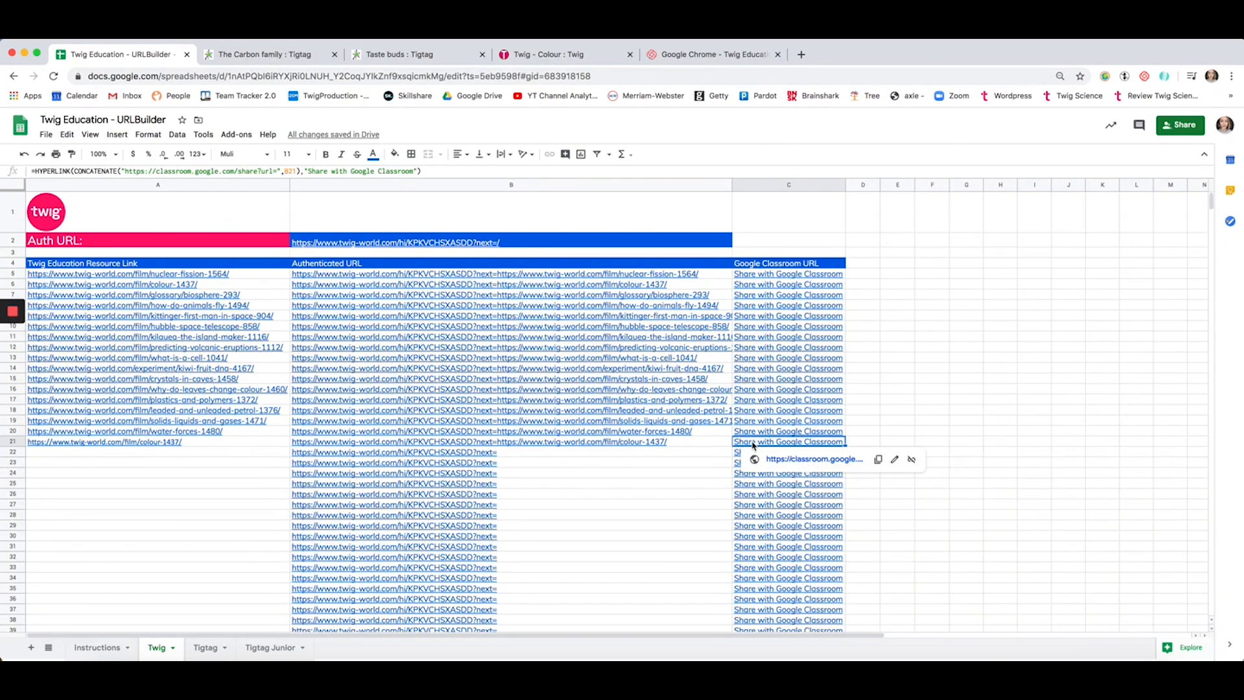
{"action": "left_click", "coordinate": [787, 460]}
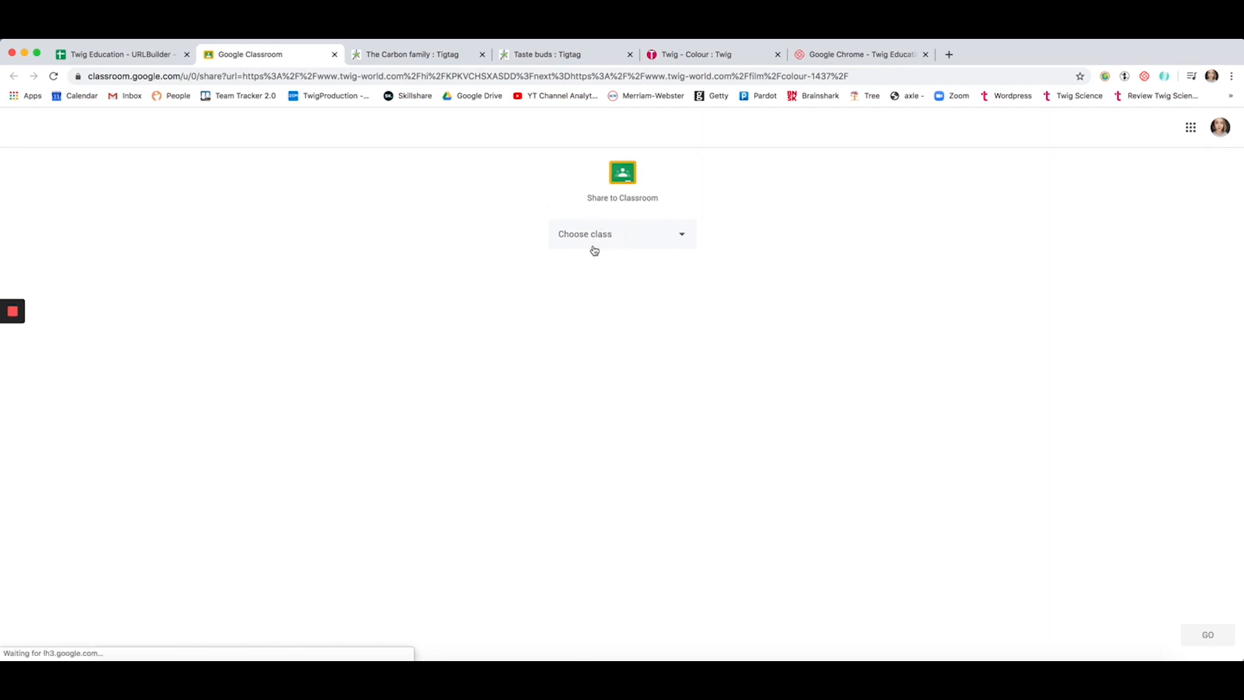
Share the film to Class 1 with the Create assignment action and open the assignment form.
{"action": "left_click", "coordinate": [625, 241]}
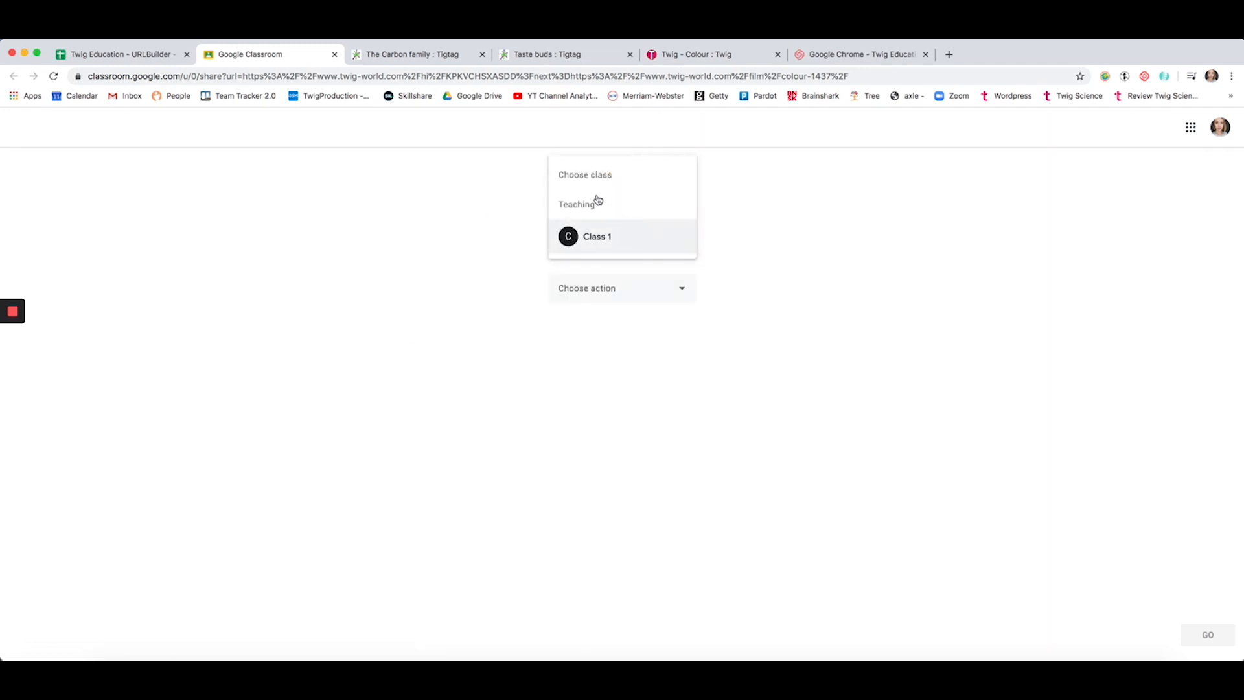
{"action": "left_click", "coordinate": [592, 244]}
{"action": "left_click", "coordinate": [597, 284]}
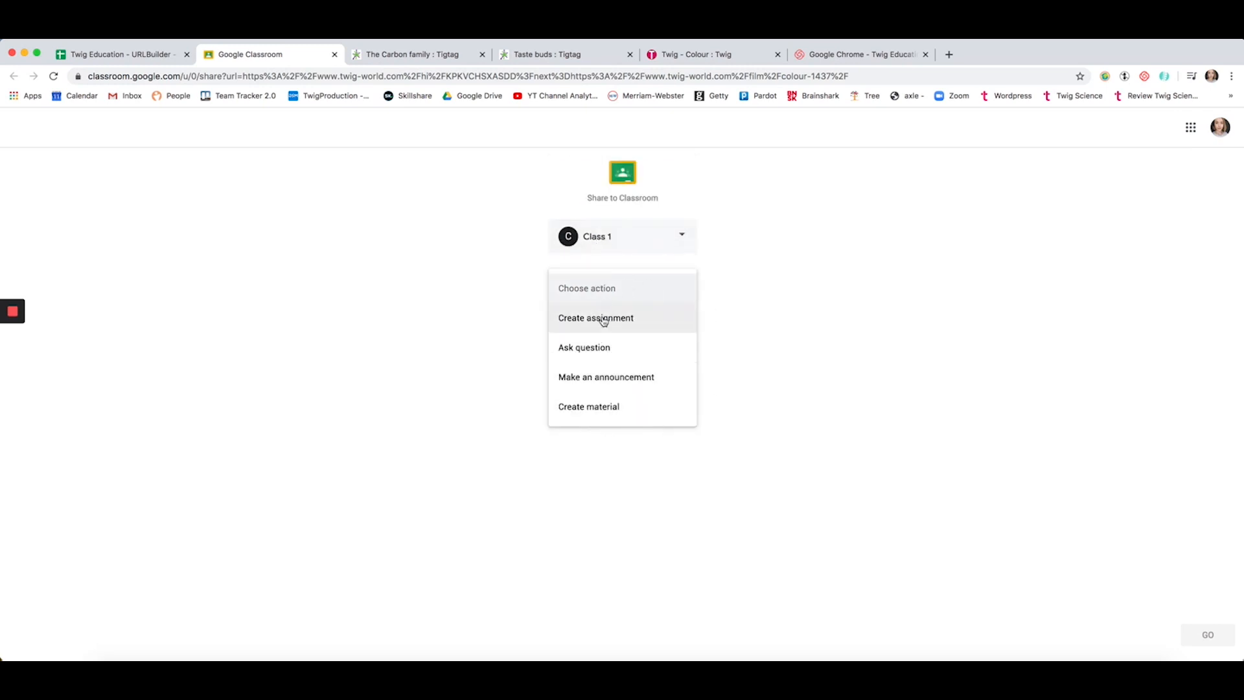
{"action": "left_click", "coordinate": [622, 321]}
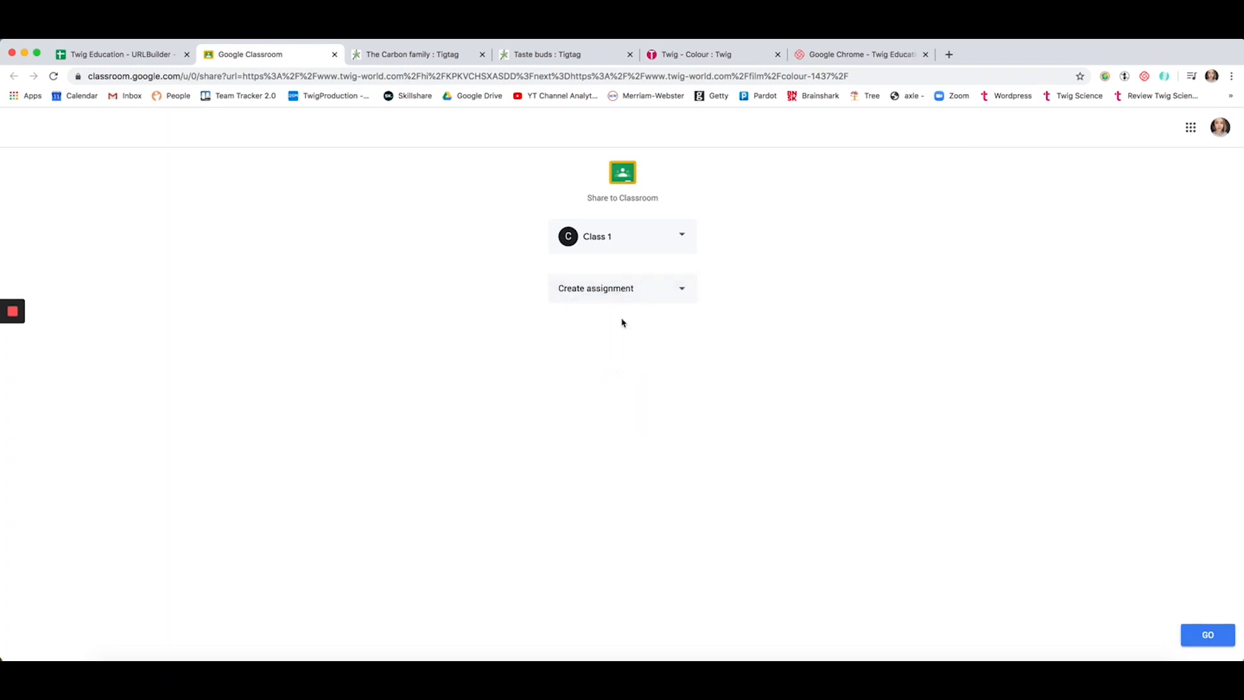
{"action": "left_click", "coordinate": [1207, 635]}
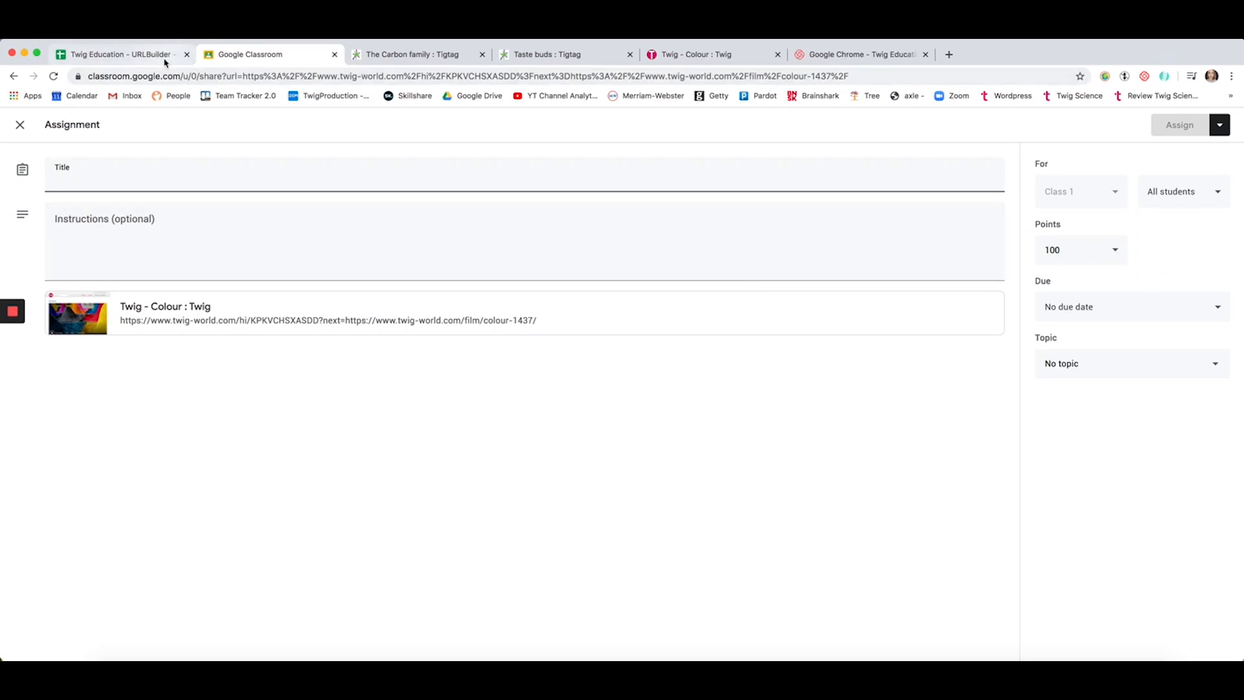
Copy the Carbon family film's web address and paste it into cell A21 of the spreadsheet's Tigtag sheet.
{"action": "left_click", "coordinate": [120, 54]}
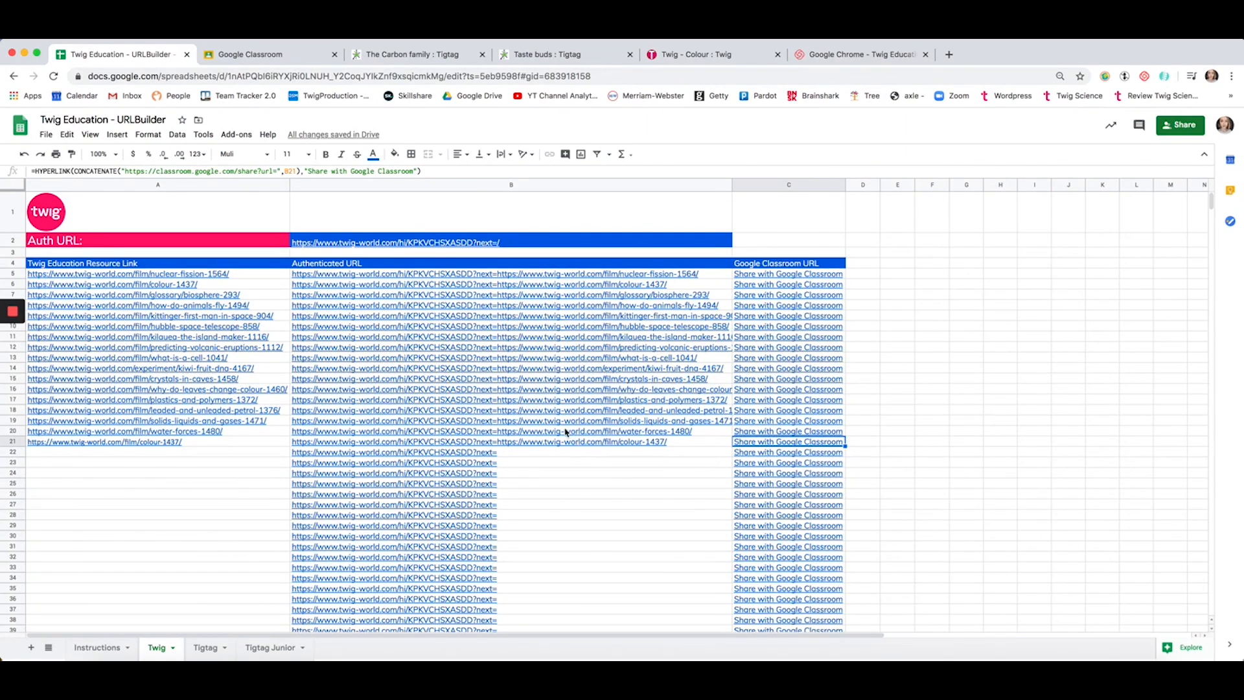
{"action": "left_click", "coordinate": [206, 648]}
{"action": "left_click", "coordinate": [182, 455]}
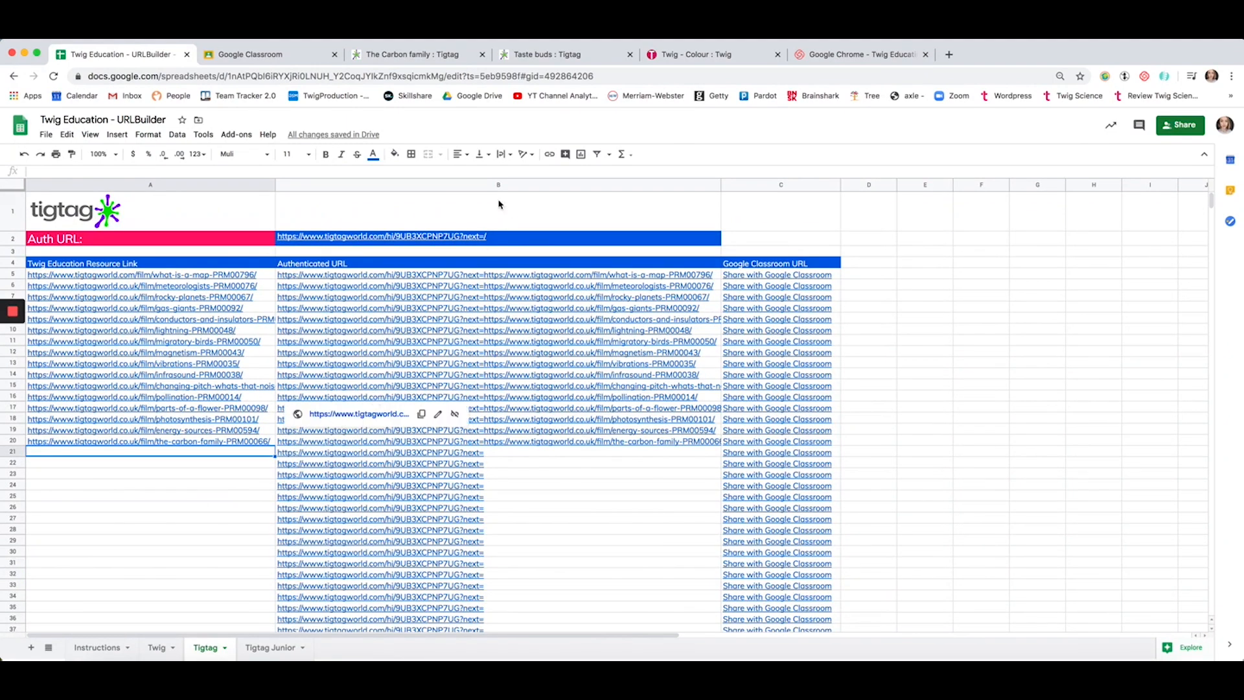
{"action": "left_click", "coordinate": [435, 57]}
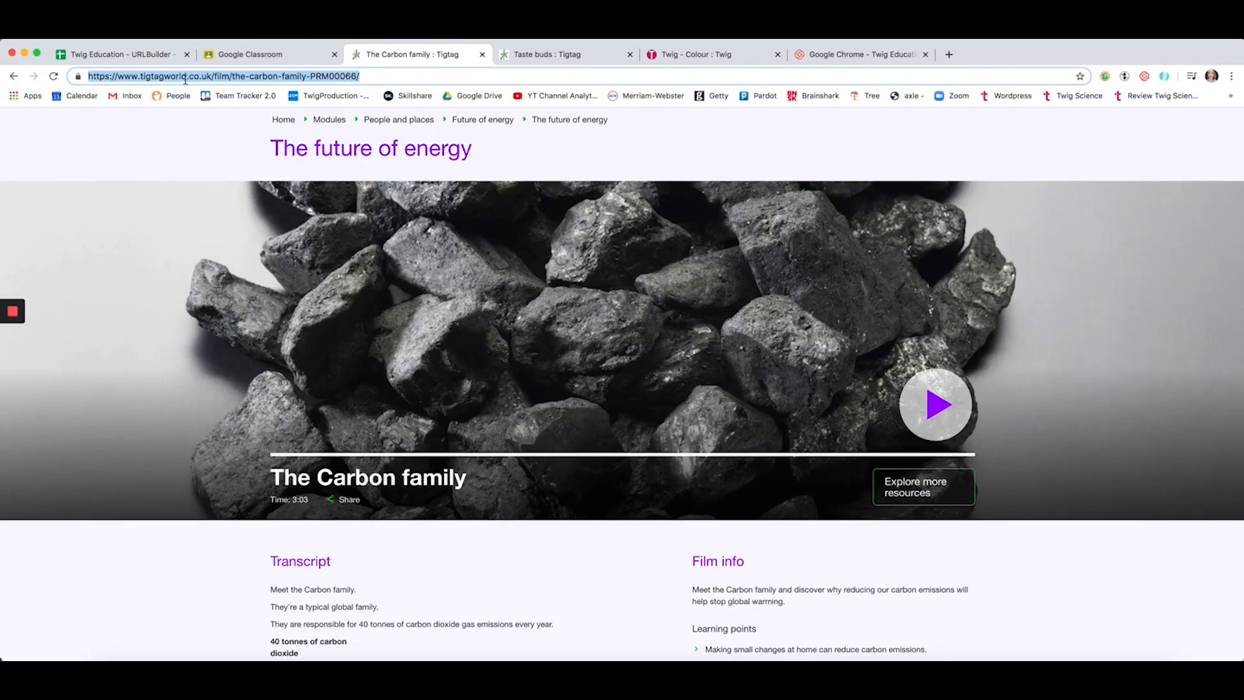
{"action": "left_click", "coordinate": [131, 52]}
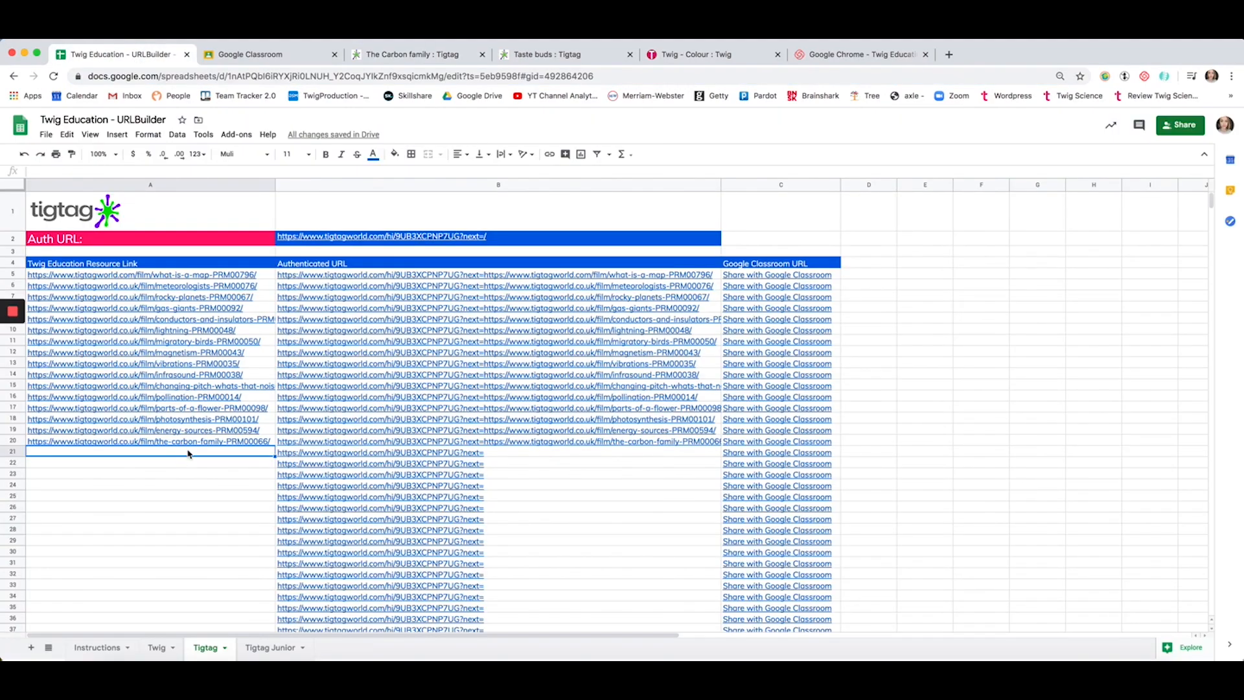
{"action": "mouse_move", "coordinate": [159, 444]}
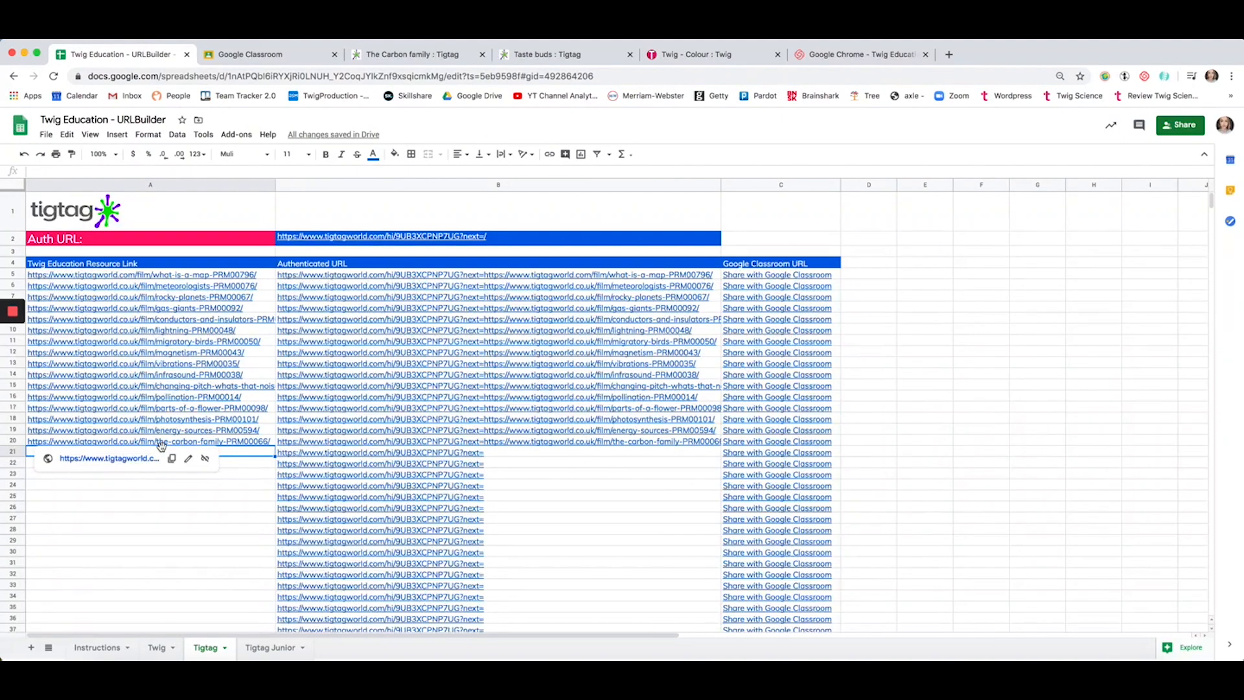
{"action": "type", "text": "https://www.tigtagworld.co.uk/film/the-carbon-family-PRM00066/"}
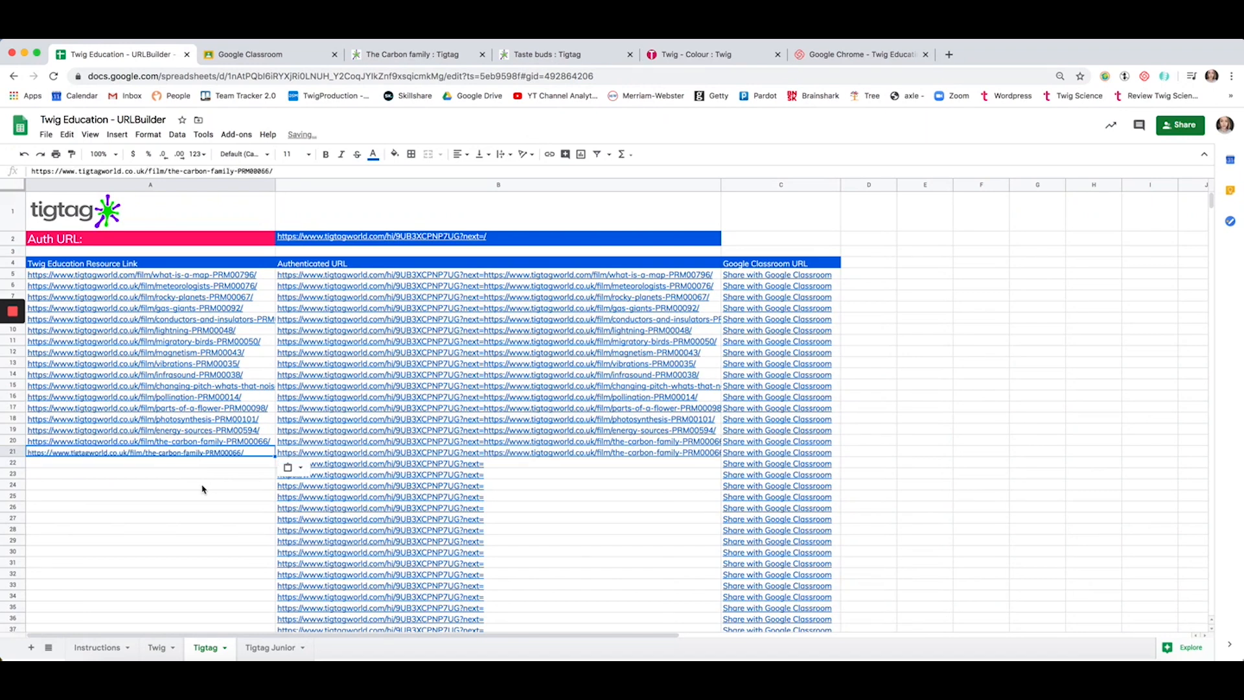
Examine the authenticated URL and Google Classroom link for row 21, and the prefilled formula in row 22.
{"action": "left_click", "coordinate": [327, 454]}
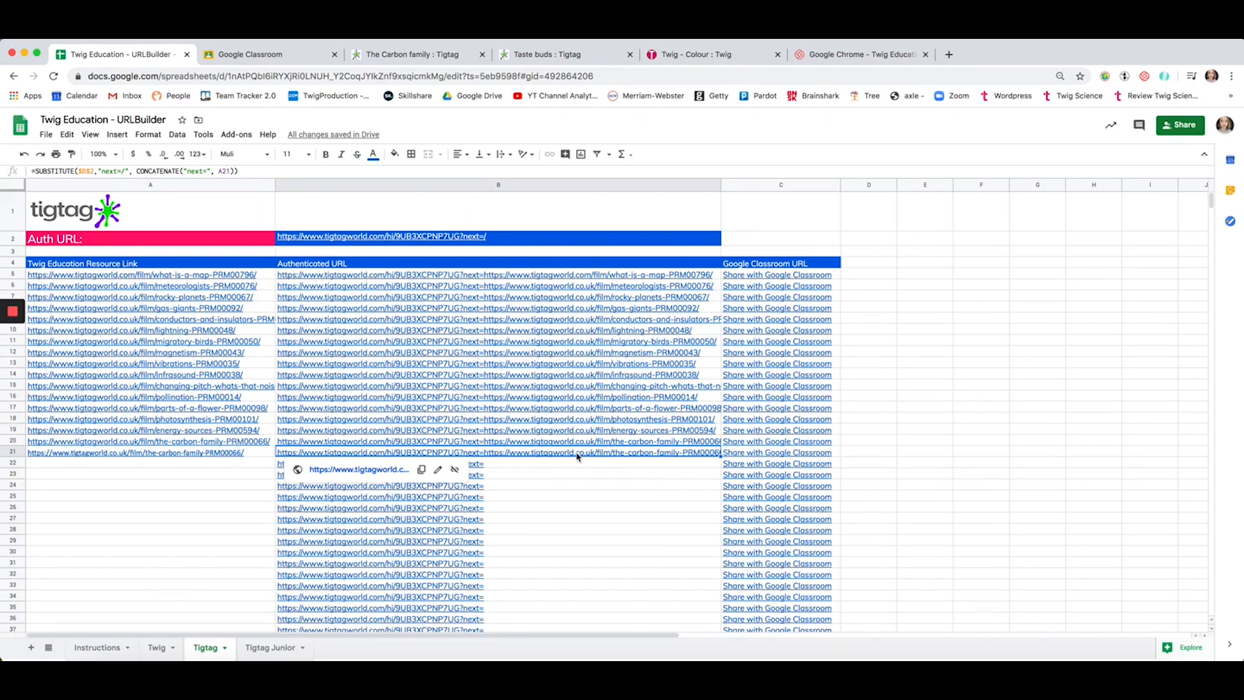
{"action": "left_click", "coordinate": [762, 455]}
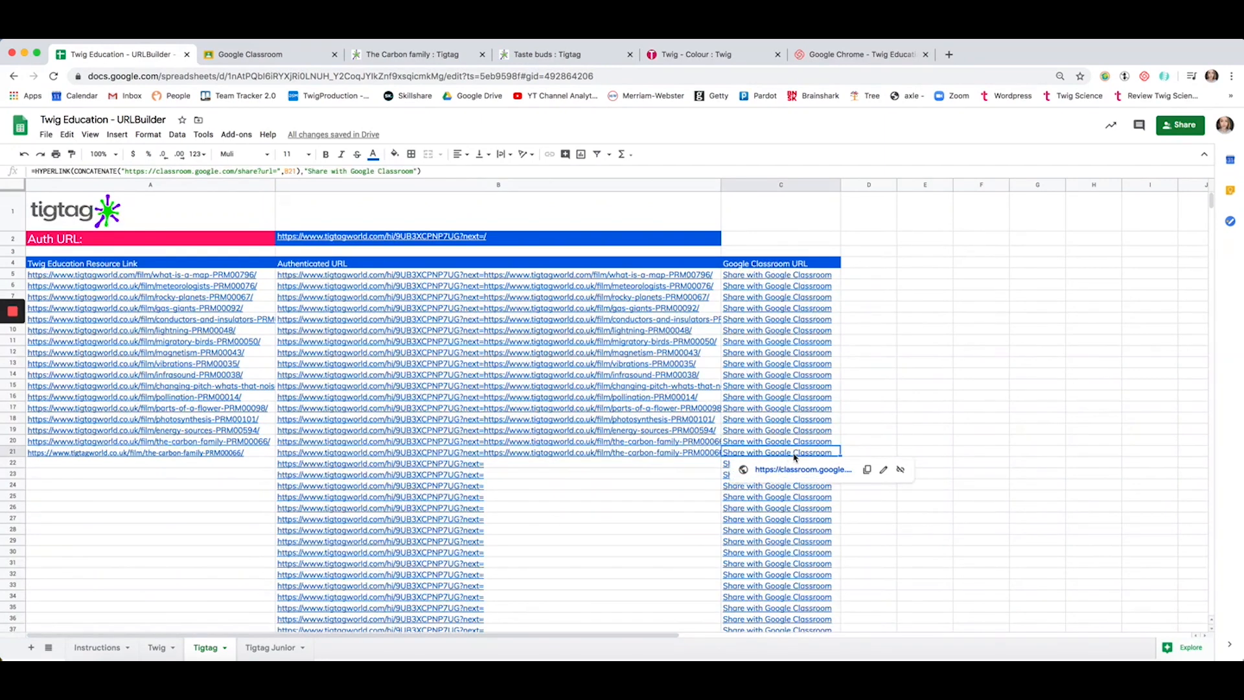
{"action": "left_click", "coordinate": [155, 466]}
{"action": "left_click", "coordinate": [503, 468]}
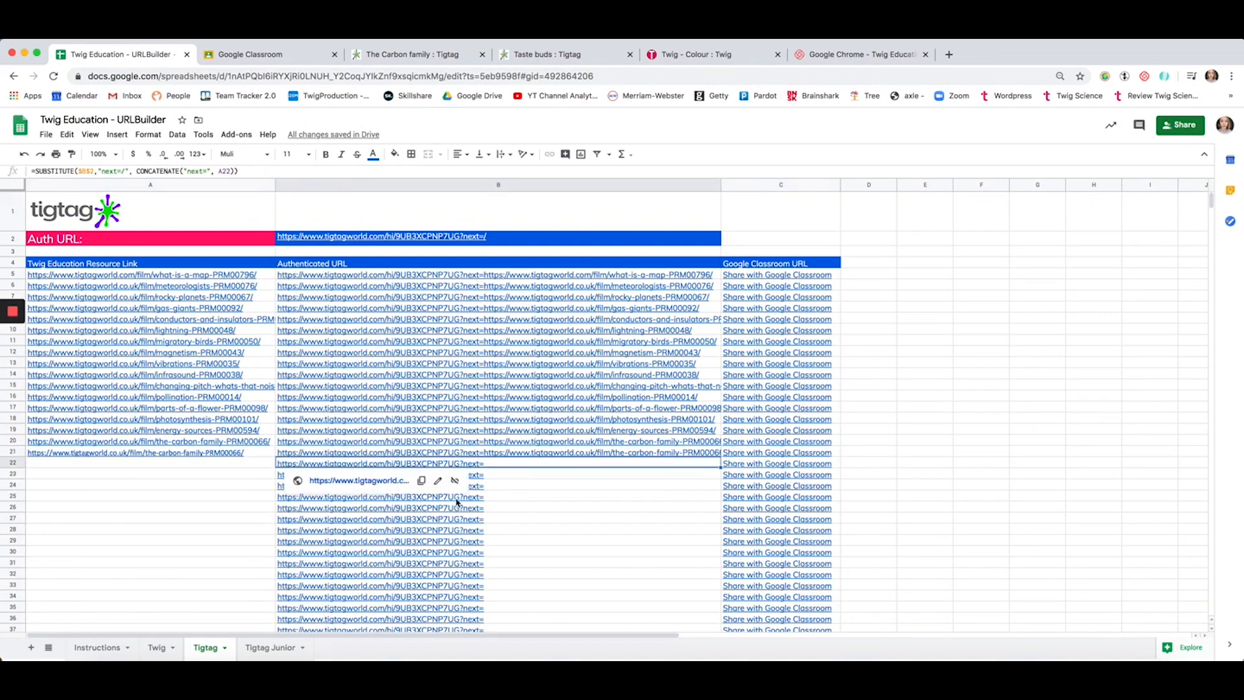
Extend the authenticated URL and Google Classroom formulas to row 45 by copying B44:C44 into B45:C45.
{"action": "scroll", "coordinate": [498, 478], "scroll_direction": "down", "scroll_amount": 2}
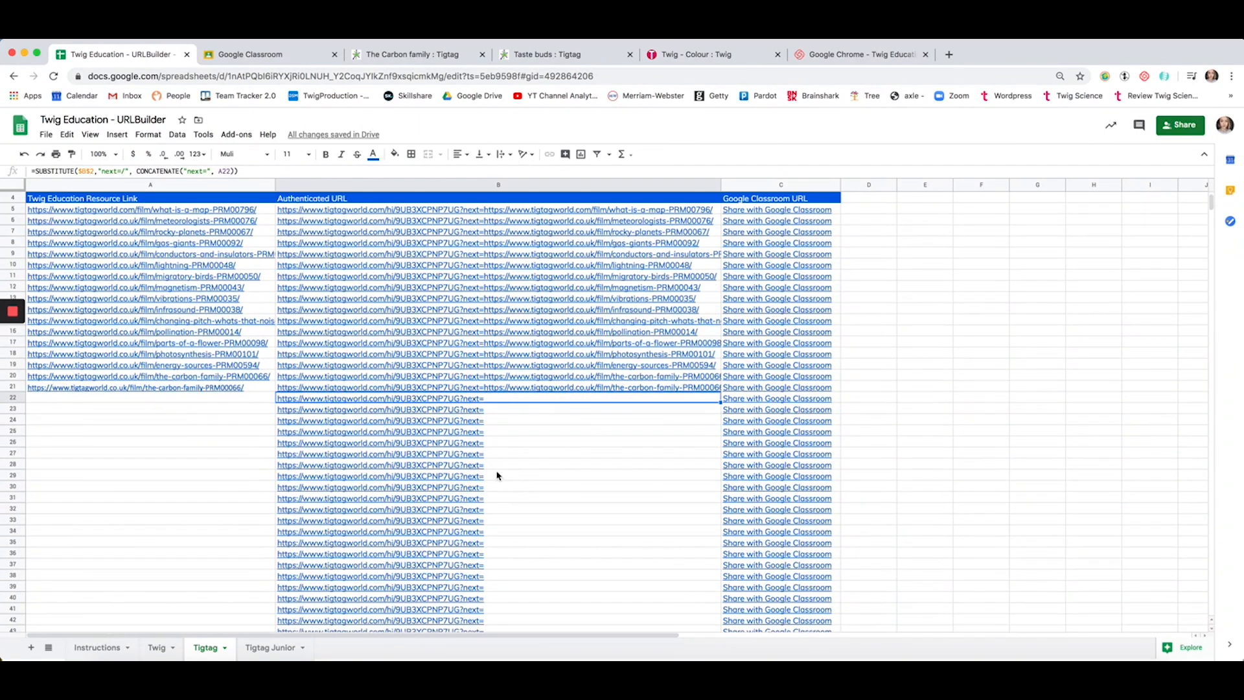
{"action": "scroll", "coordinate": [515, 505], "scroll_direction": "down", "scroll_amount": 3}
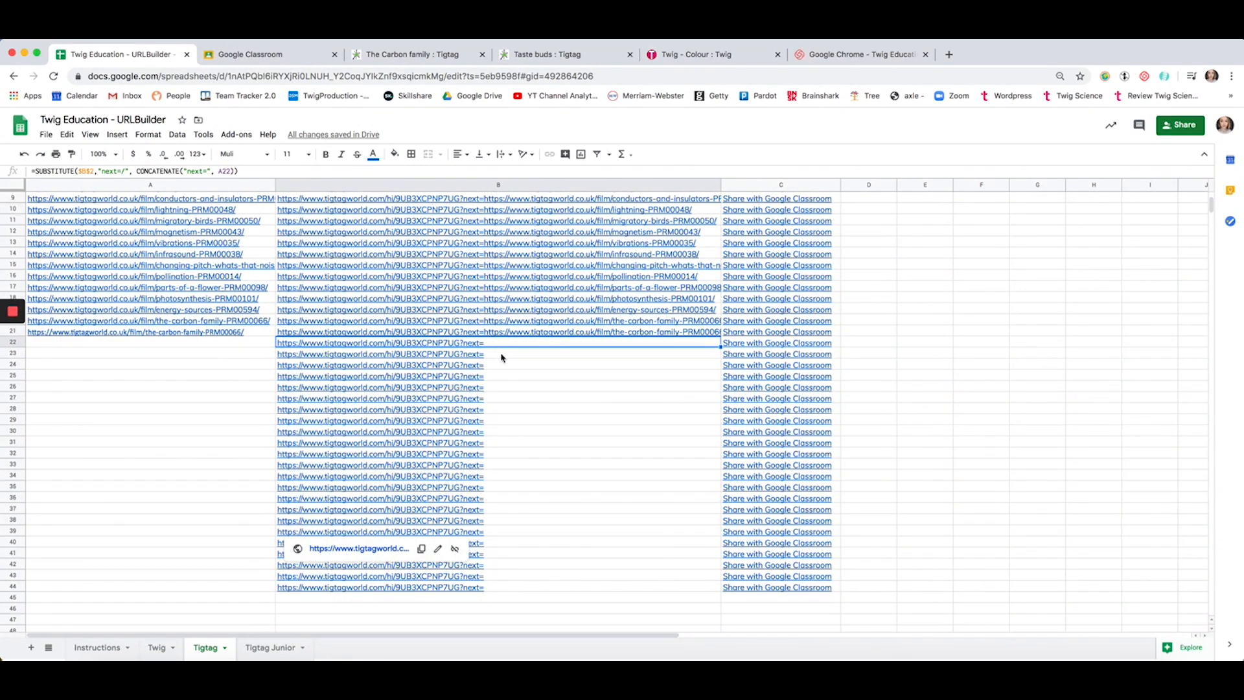
{"action": "left_click", "coordinate": [205, 602]}
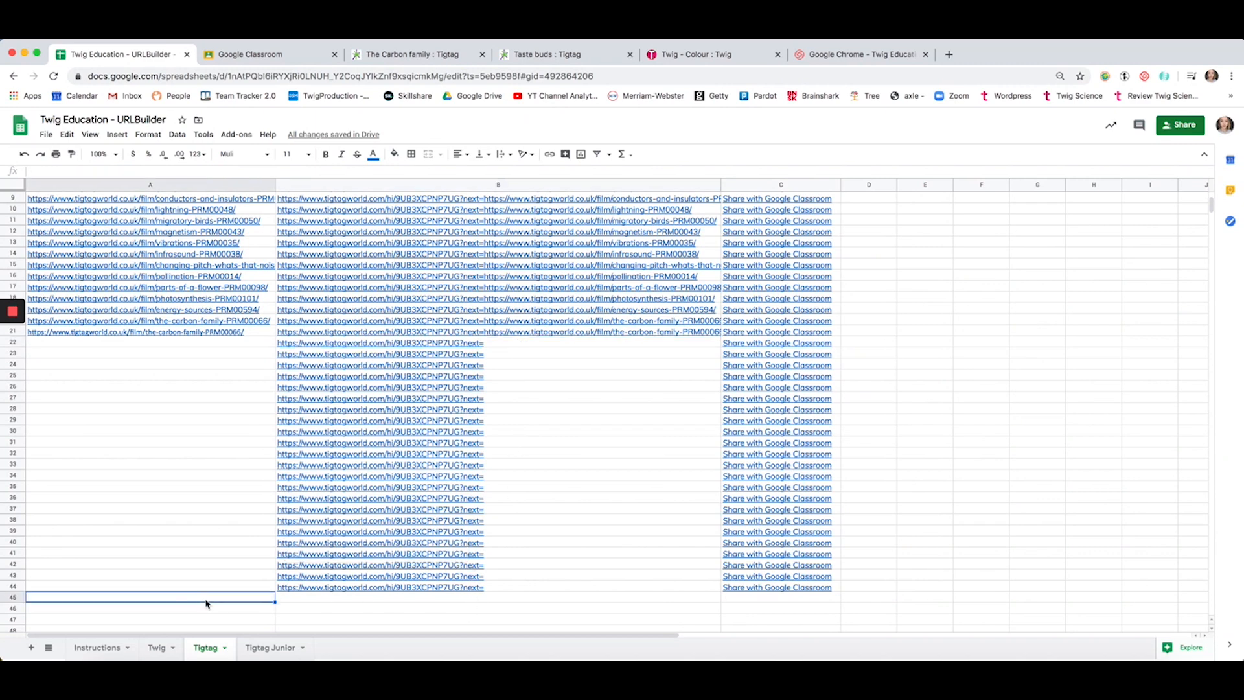
{"action": "left_click", "coordinate": [373, 590]}
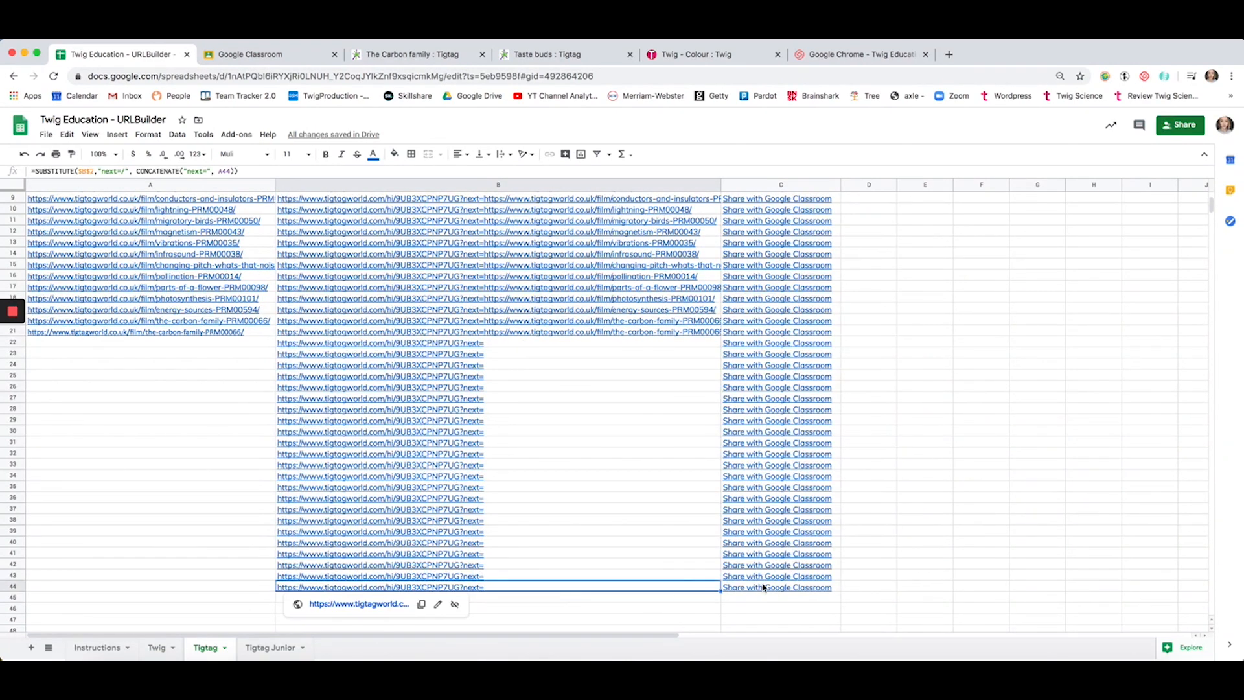
{"action": "key", "text": "shift+Right"}
{"action": "key", "text": "ctrl+c"}
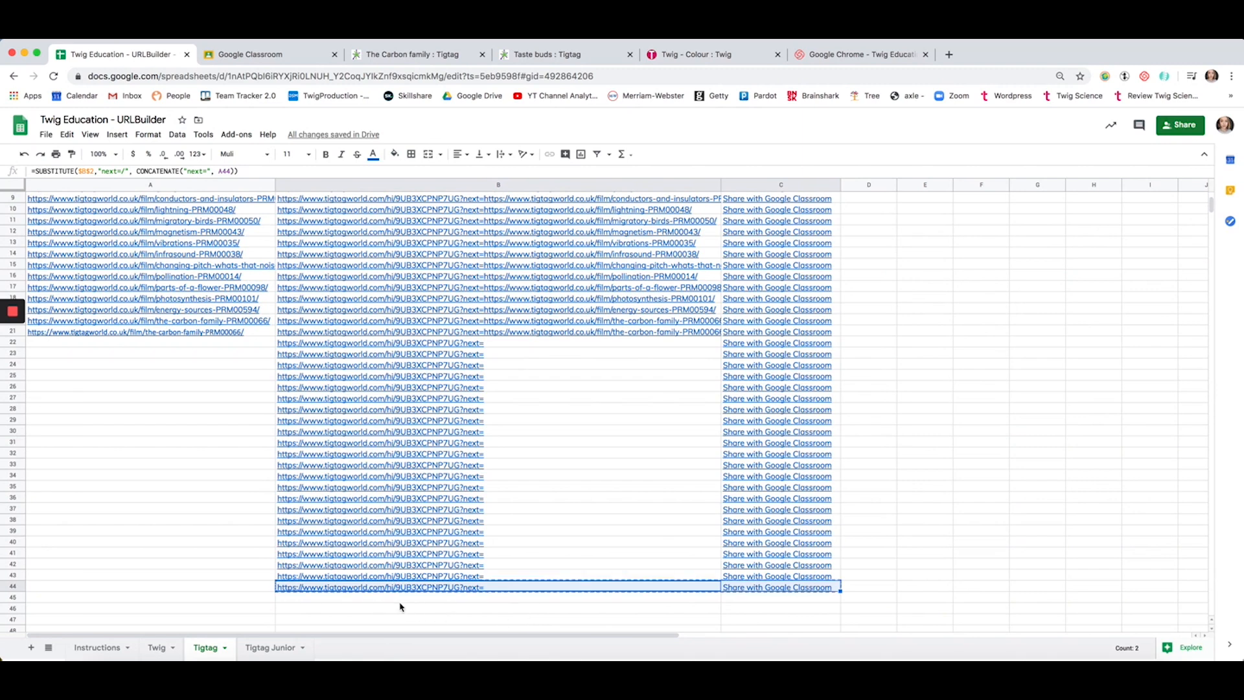
{"action": "left_click", "coordinate": [385, 602]}
{"action": "key", "text": "ctrl+v"}
Copy the Carbon family resource link from A21 into A45 to test the extended formulas.
{"action": "left_click", "coordinate": [236, 601]}
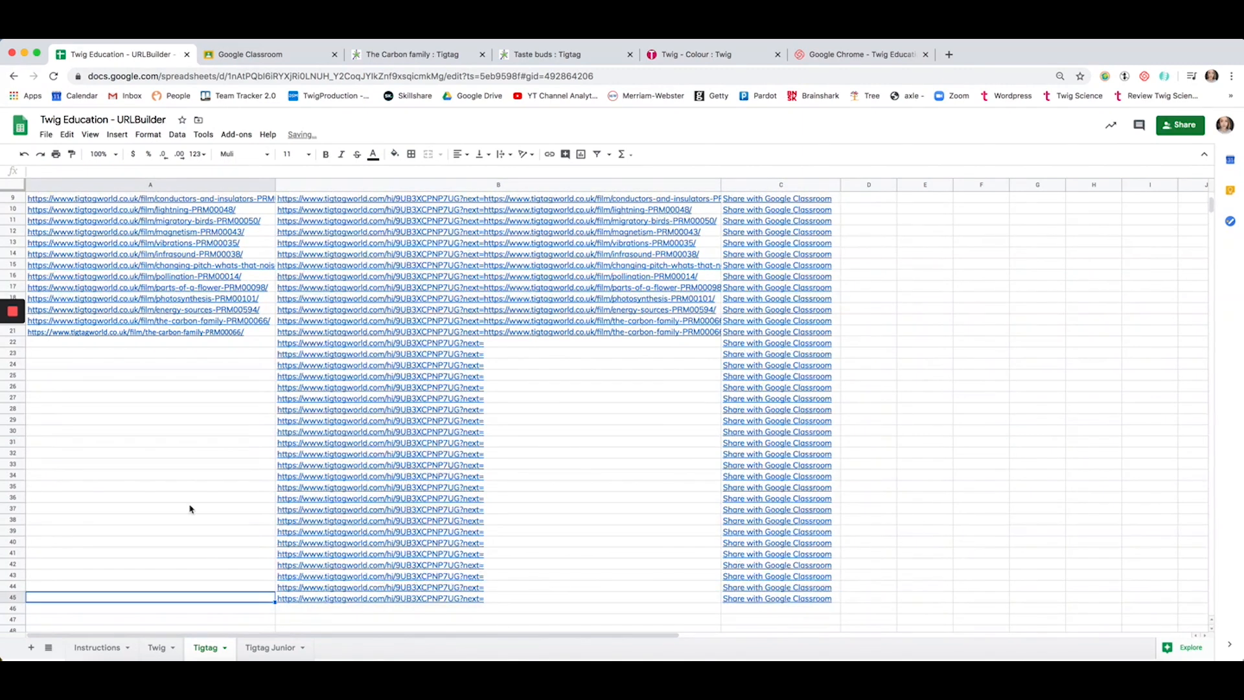
{"action": "left_click", "coordinate": [178, 334]}
{"action": "key", "text": "ctrl+c"}
{"action": "left_click", "coordinate": [206, 598]}
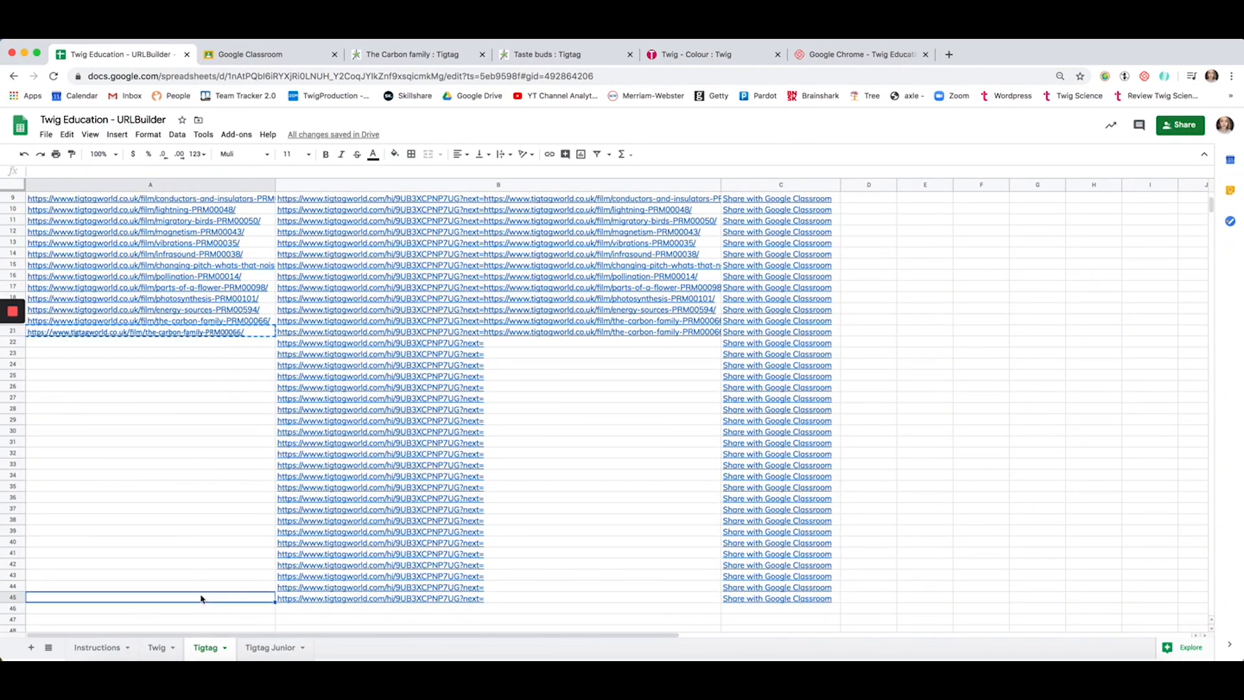
{"action": "key", "text": "ctrl+v"}
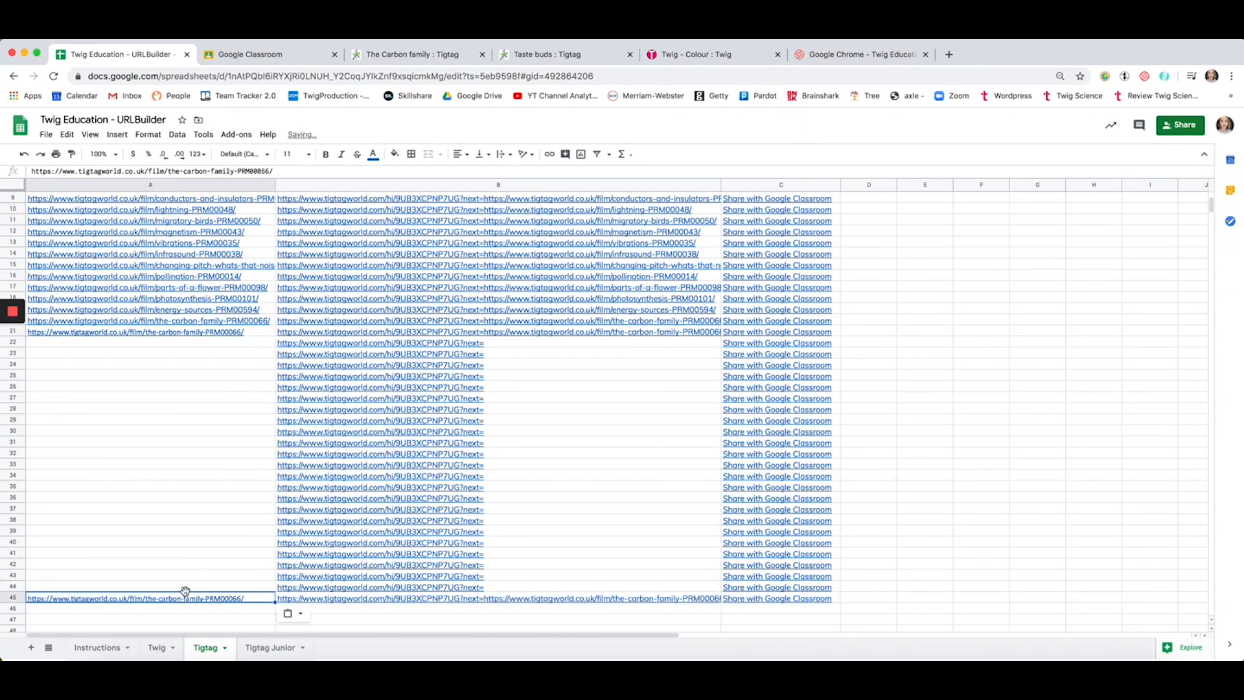
Paste the Carbon family resource link into A46, in the row without formulas.
{"action": "left_click", "coordinate": [228, 610]}
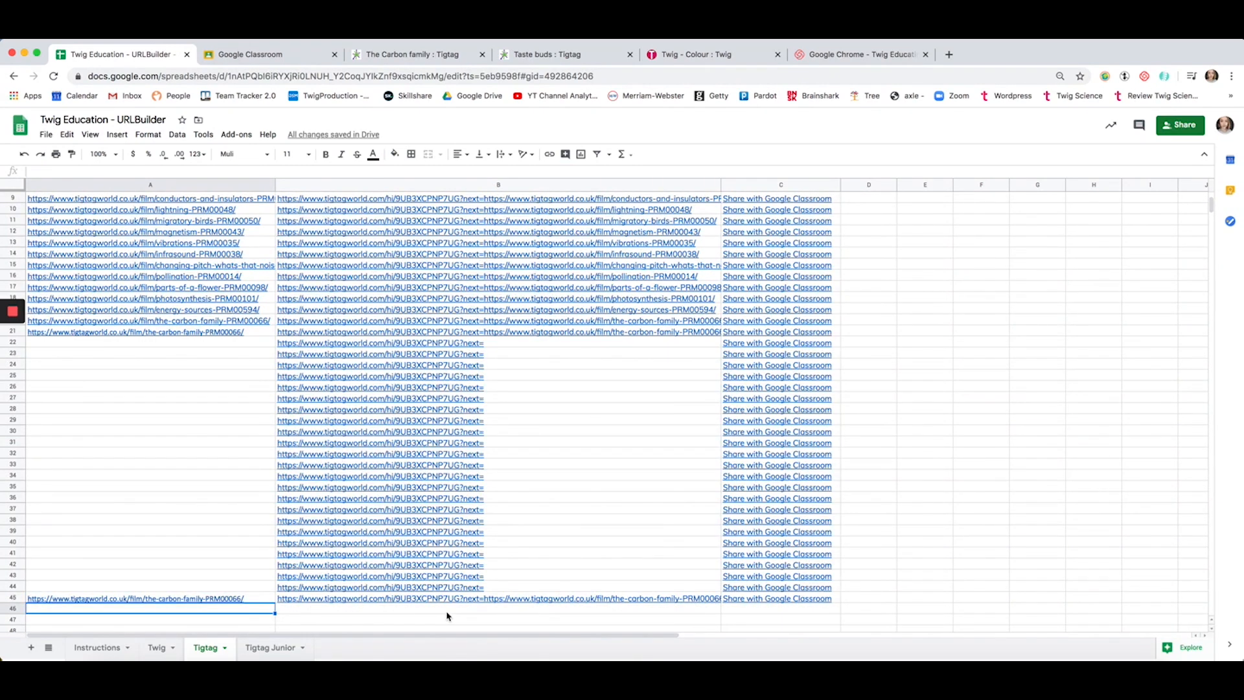
{"action": "key", "text": "super+v"}
{"action": "left_click", "coordinate": [379, 611]}
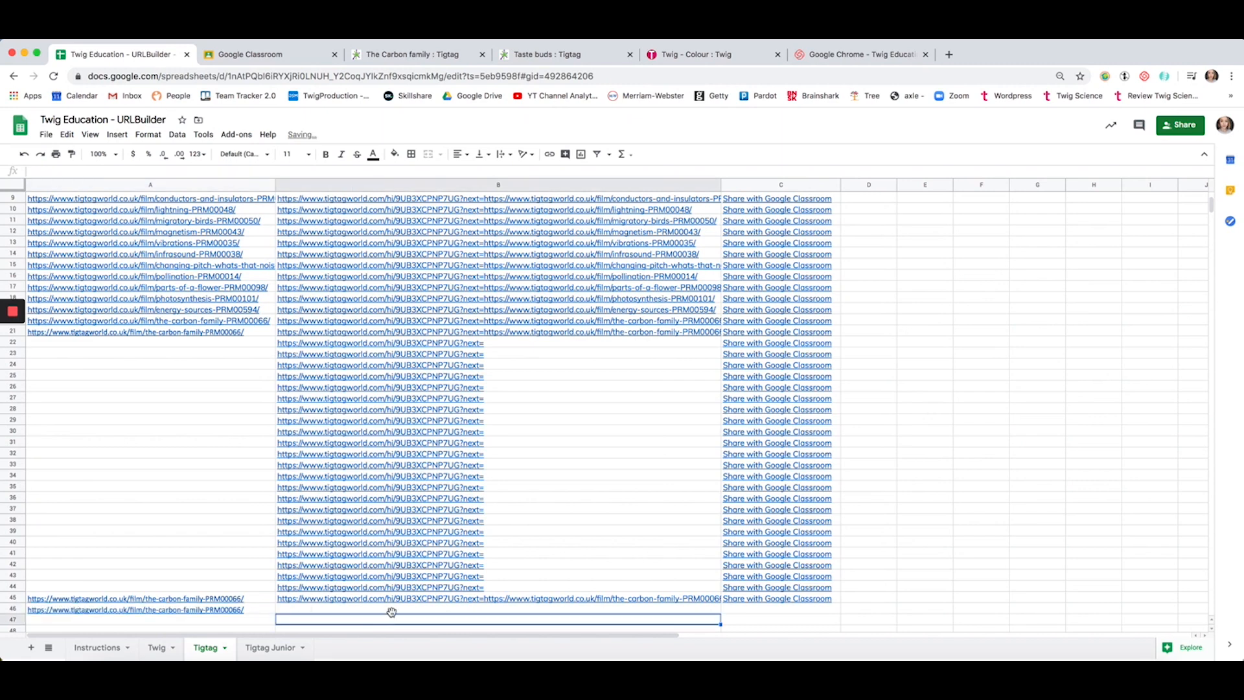
Clear the test resource links from cells A46 and A45.
{"action": "left_click", "coordinate": [214, 610]}
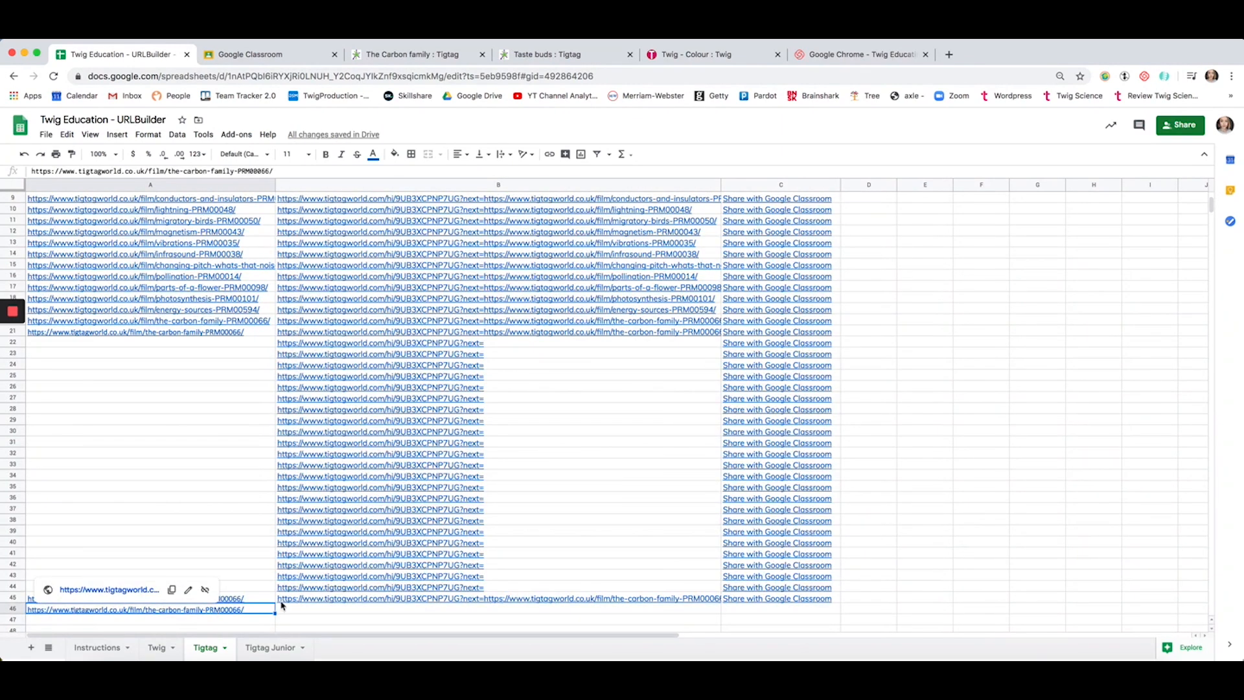
{"action": "key", "text": "Delete"}
{"action": "left_click", "coordinate": [243, 601]}
{"action": "key", "text": "Delete"}
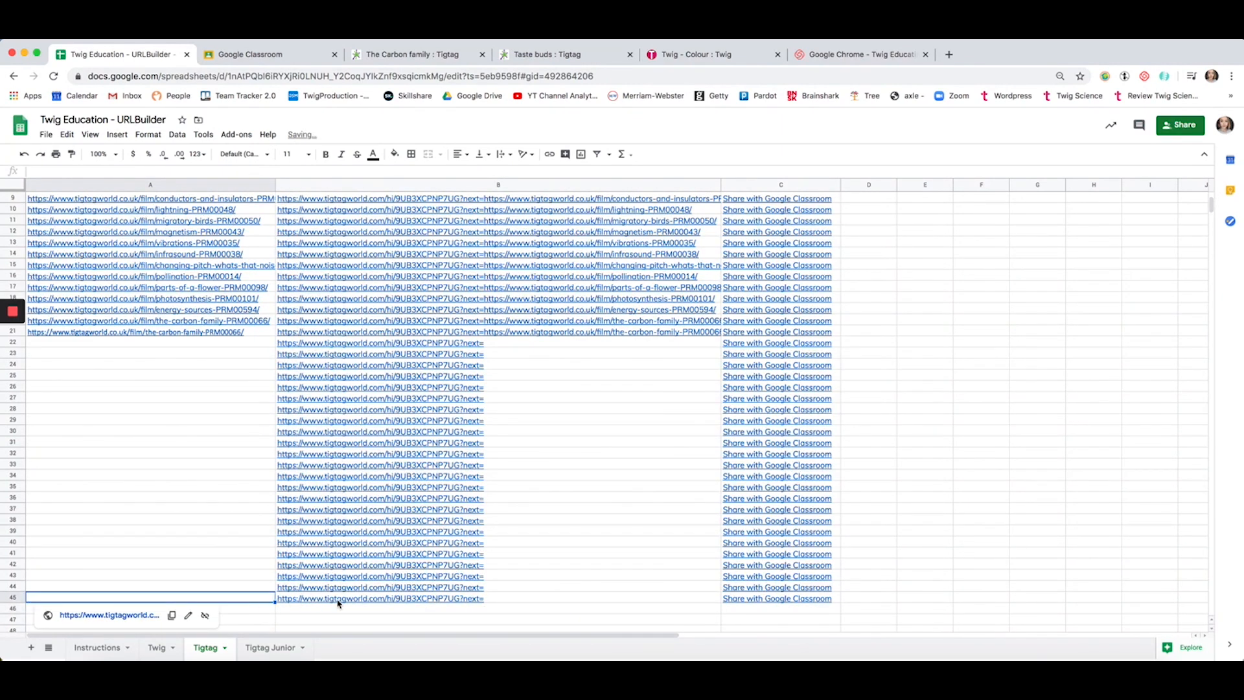
Copy the authenticated URL and Google Classroom formulas from B45:C45 into B46:C46.
{"action": "left_click", "coordinate": [464, 601]}
{"action": "left_click", "coordinate": [740, 599], "text": "shift"}
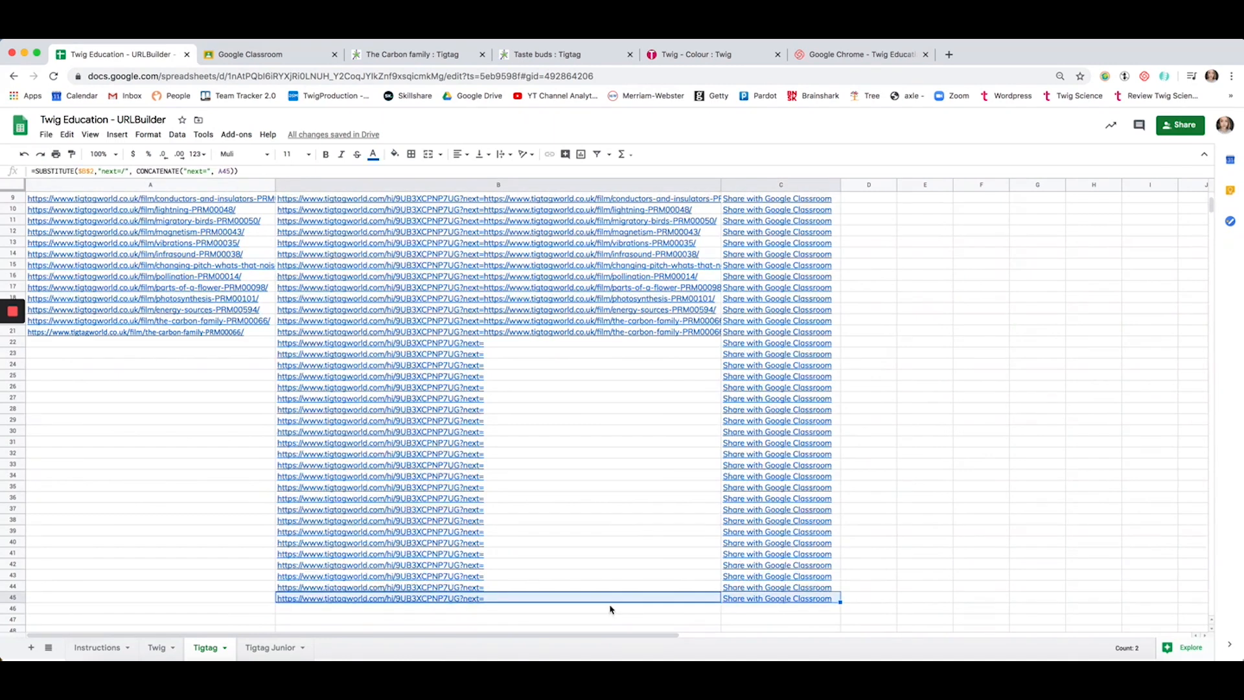
{"action": "left_click", "coordinate": [457, 612]}
{"action": "key", "text": "ctrl+v"}
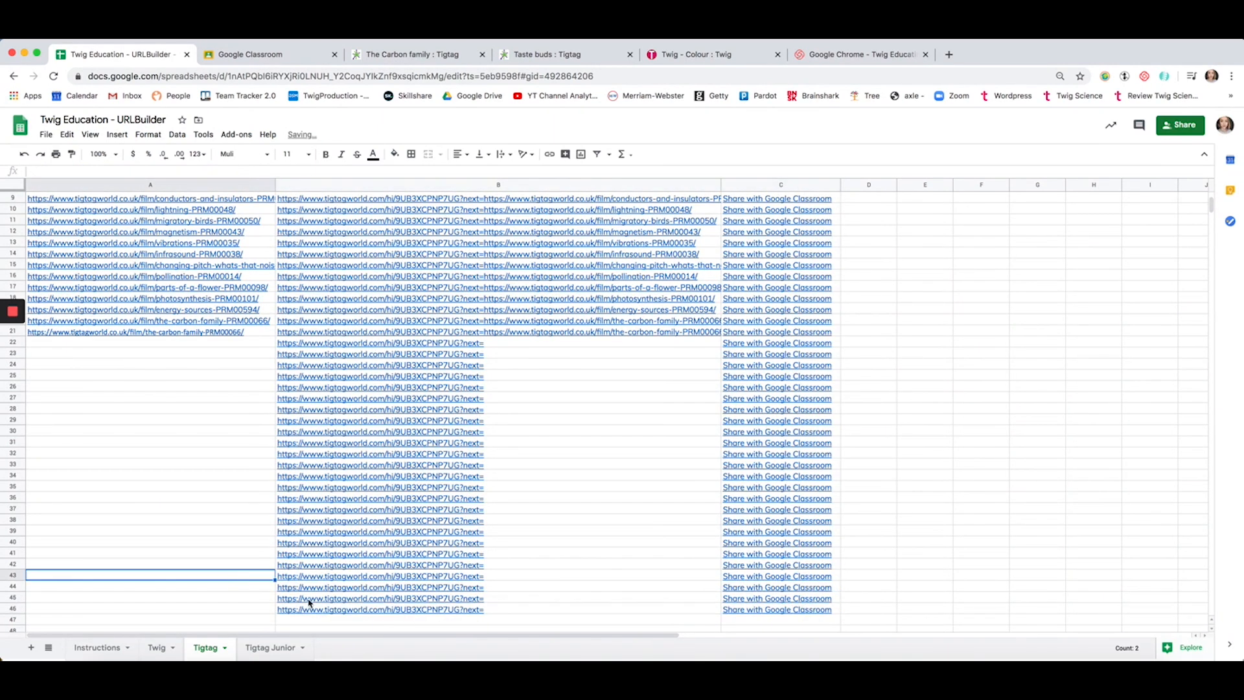
Fill the authenticated URL and Google Classroom formulas from B46:C46 down into rows 47 and 48.
{"action": "left_click", "coordinate": [799, 611], "text": "shift"}
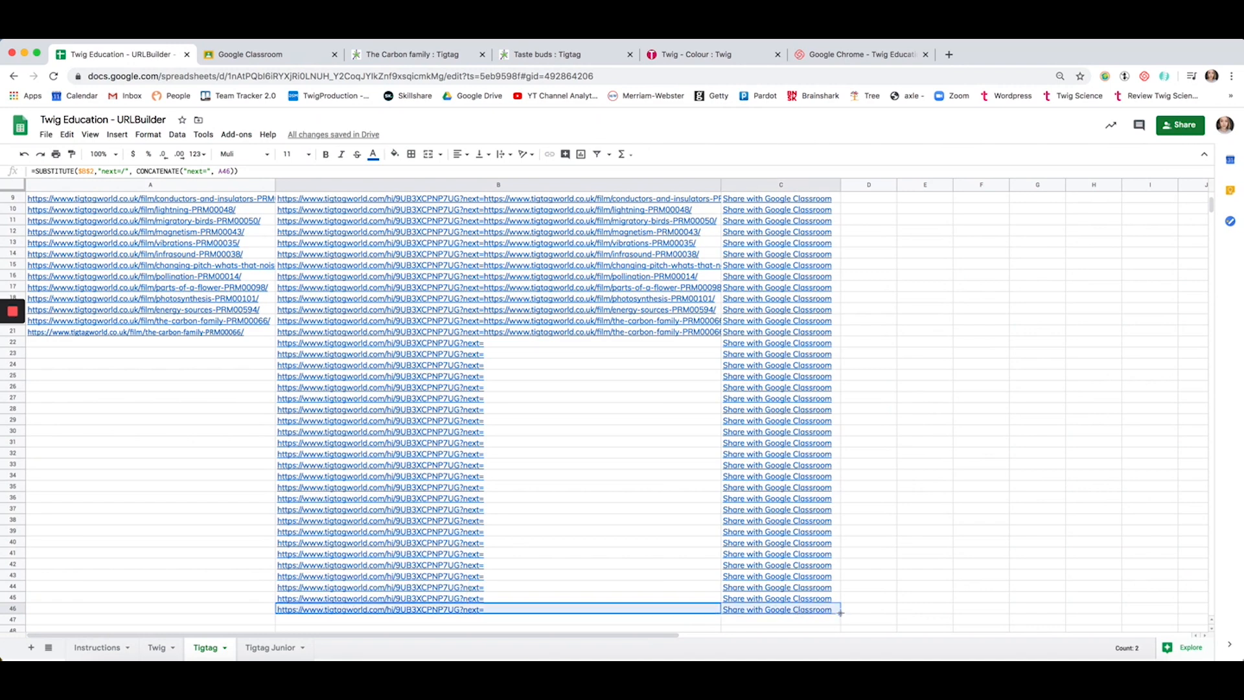
{"action": "left_click_drag", "start_coordinate": [840, 613], "coordinate": [839, 633]}
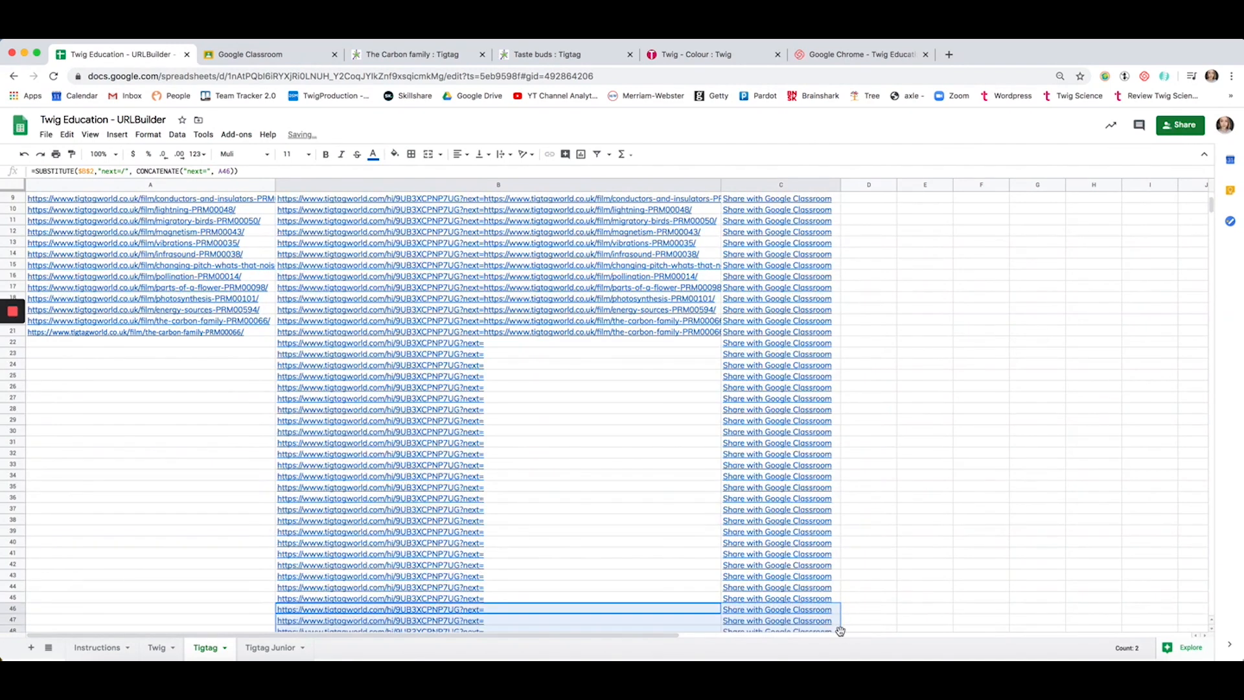
{"action": "left_click", "coordinate": [891, 564]}
{"action": "left_click", "coordinate": [540, 591]}
Review the start of the Tigtag link list, then look at the Instructions sheet and the Twig sheet.
{"action": "scroll", "coordinate": [216, 524], "scroll_direction": "up", "scroll_amount": 5}
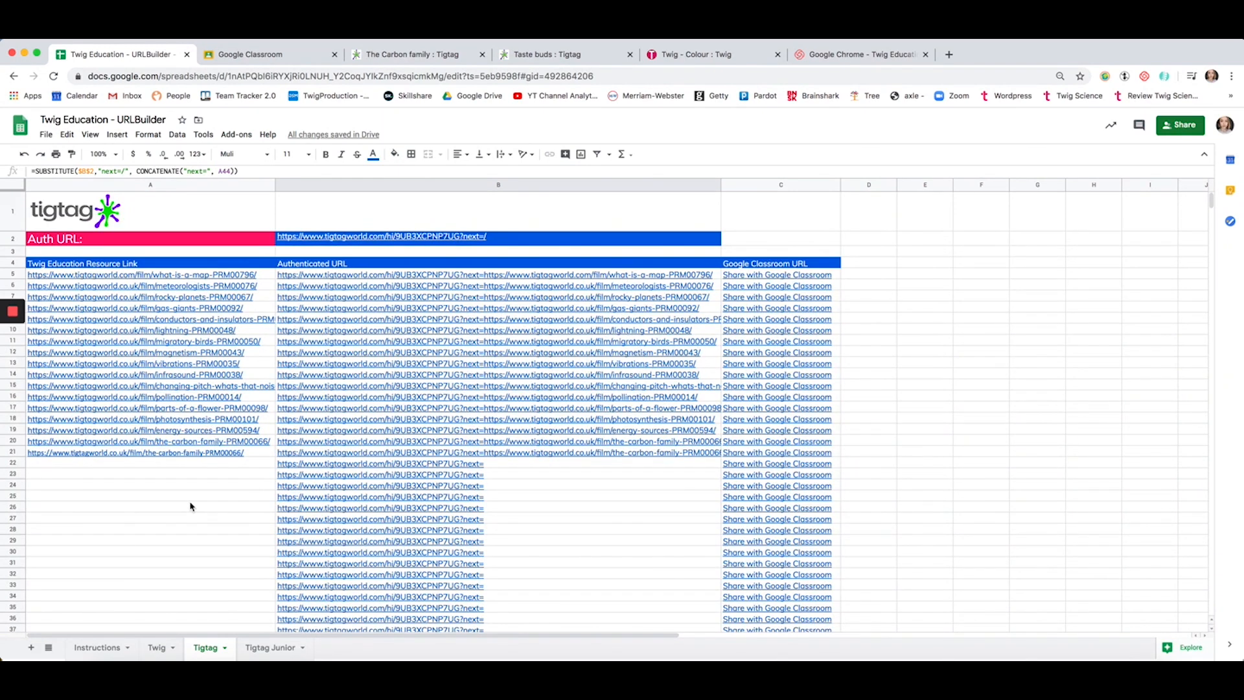
{"action": "left_click", "coordinate": [97, 647]}
{"action": "left_click", "coordinate": [157, 647]}
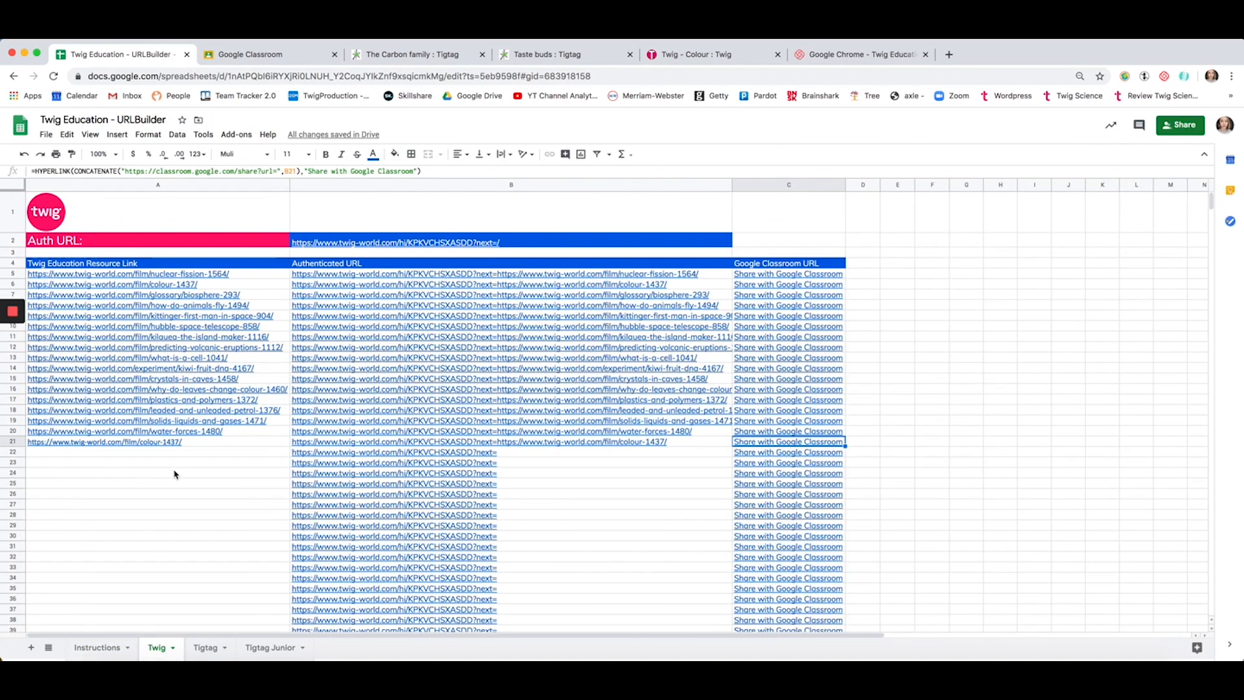